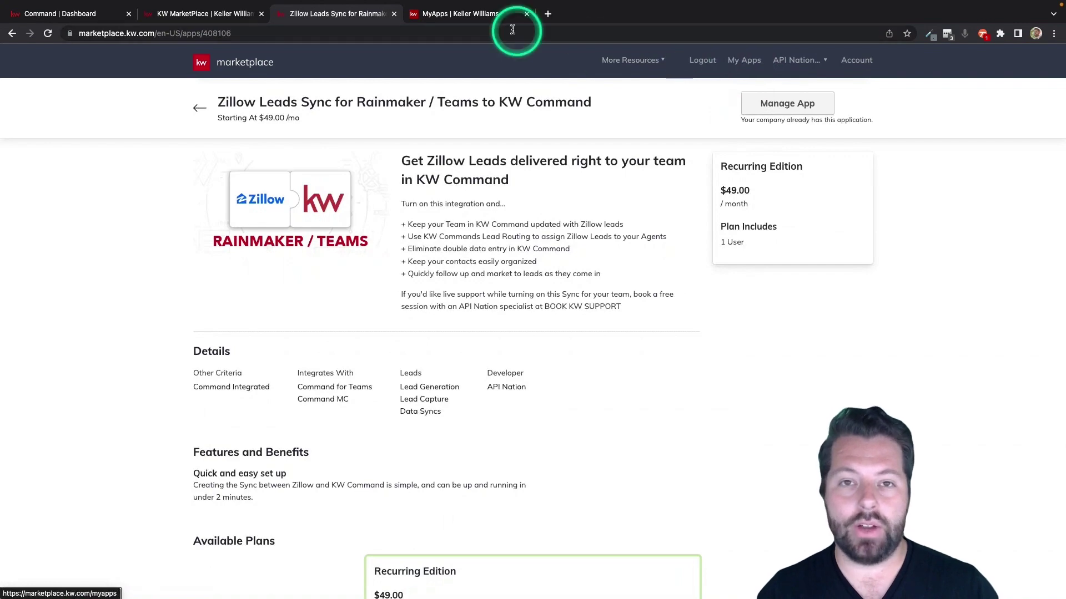
Launch the Zillow Leads Sync for Rainmaker / Teams to KW Command from the My Apps page.
left_click(481, 13)
scroll(561, 295, "up", 5)
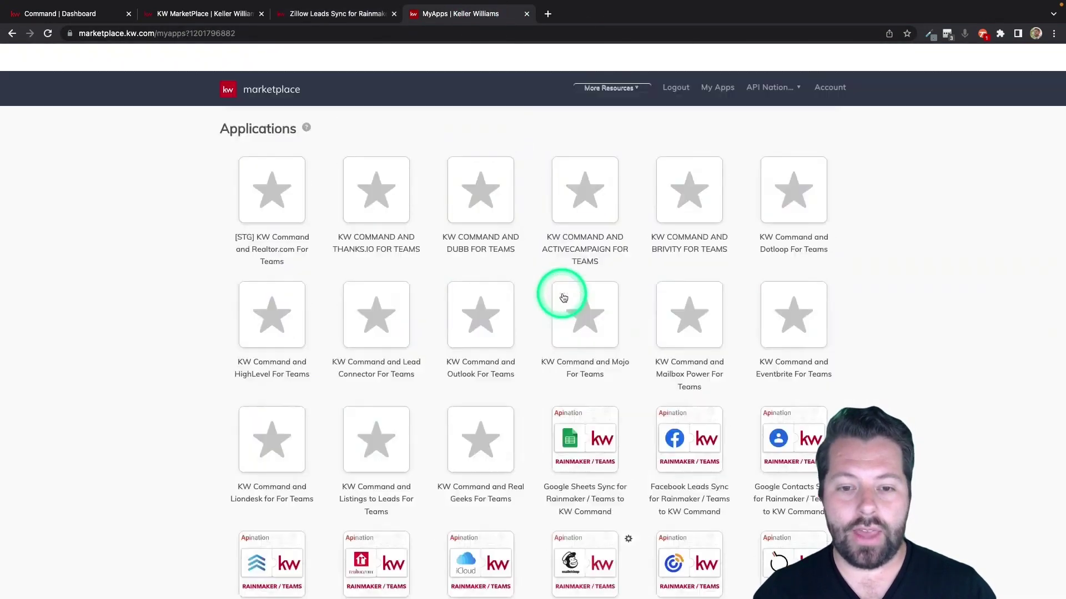
scroll(563, 298, "down", 1)
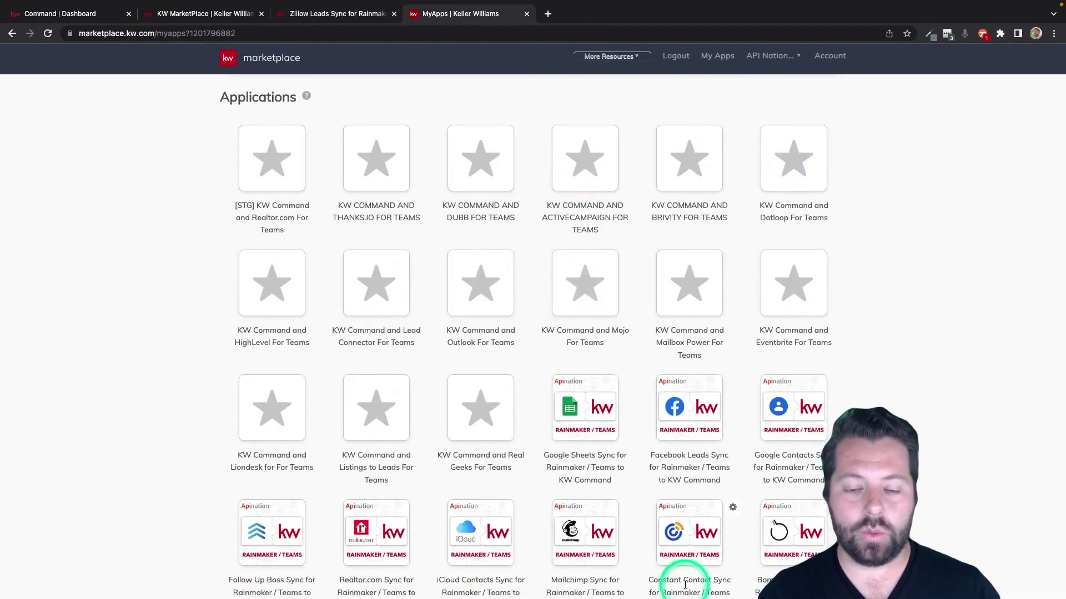
scroll(597, 389, "down", 5)
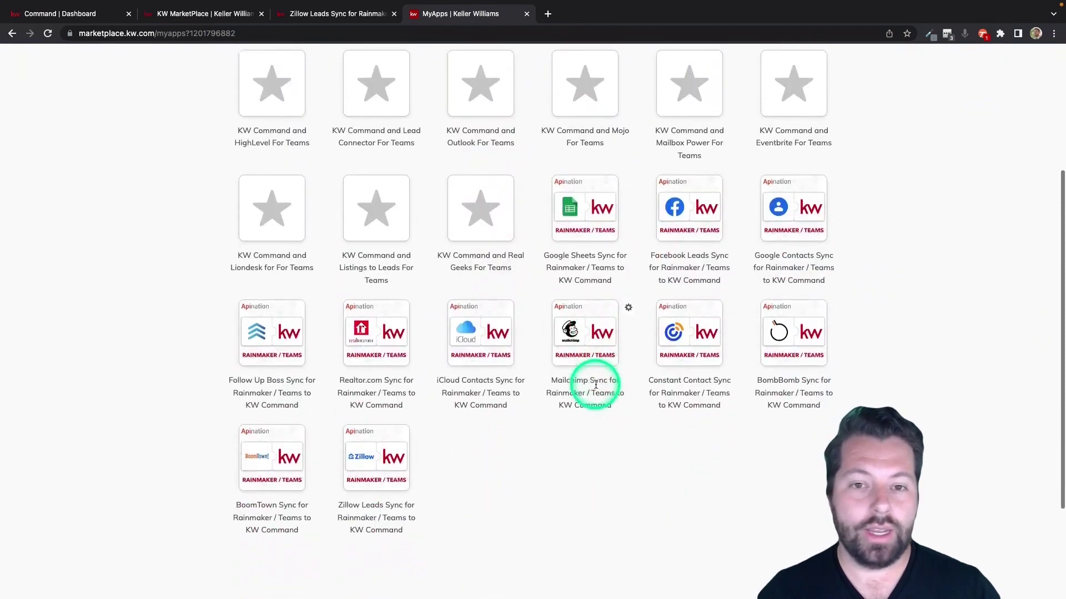
scroll(595, 384, "down", 2)
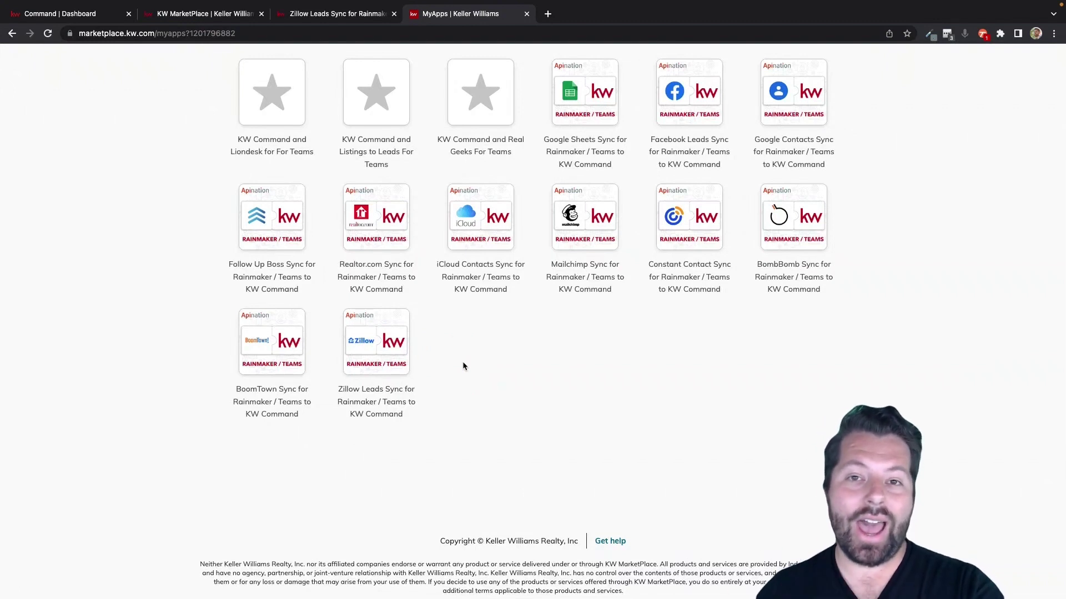
left_click(381, 345)
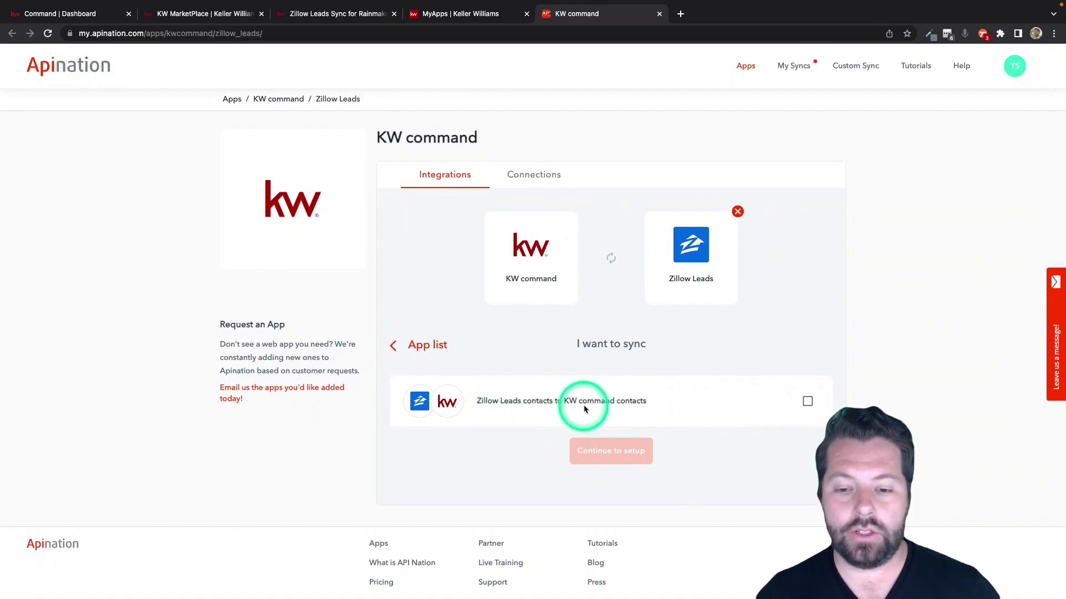
Set up the Zillow Leads contacts to KW command contacts sync with the API Nation Prod team account.
left_click(808, 402)
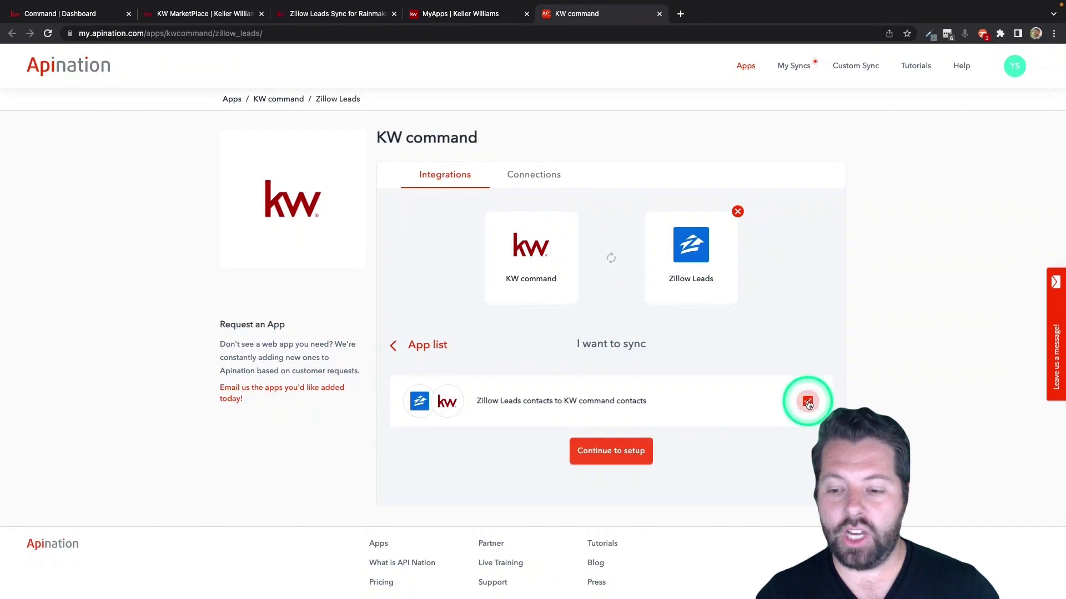
left_click(613, 451)
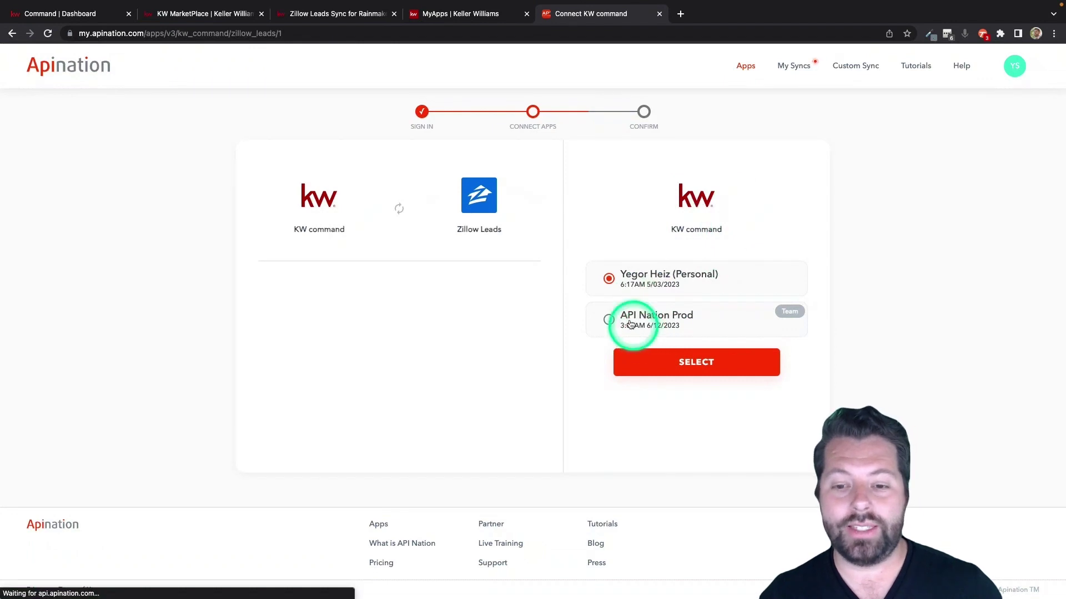
left_click(608, 319)
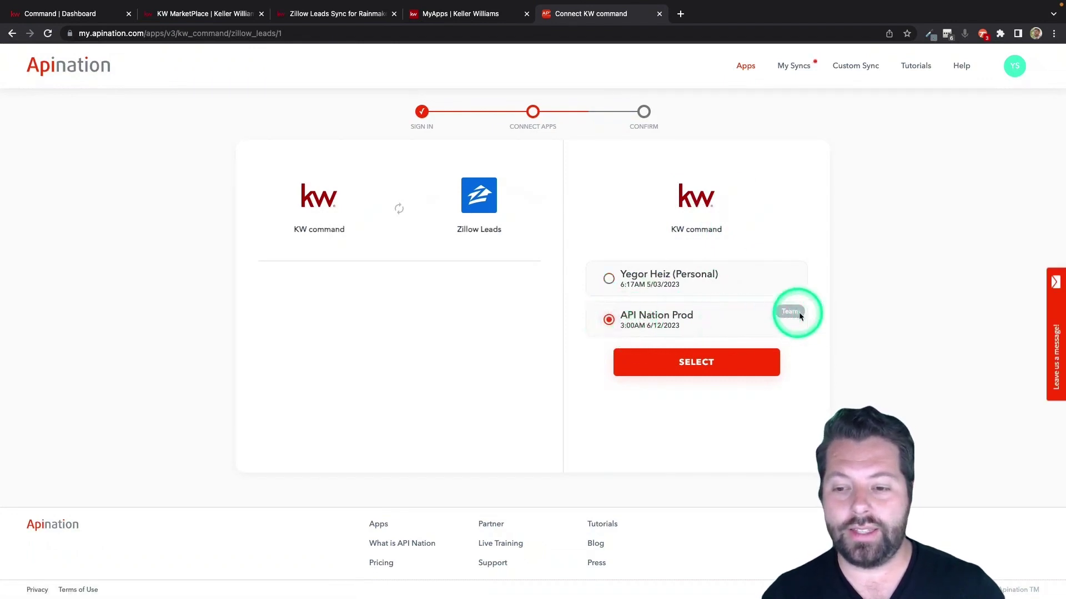
left_click(686, 363)
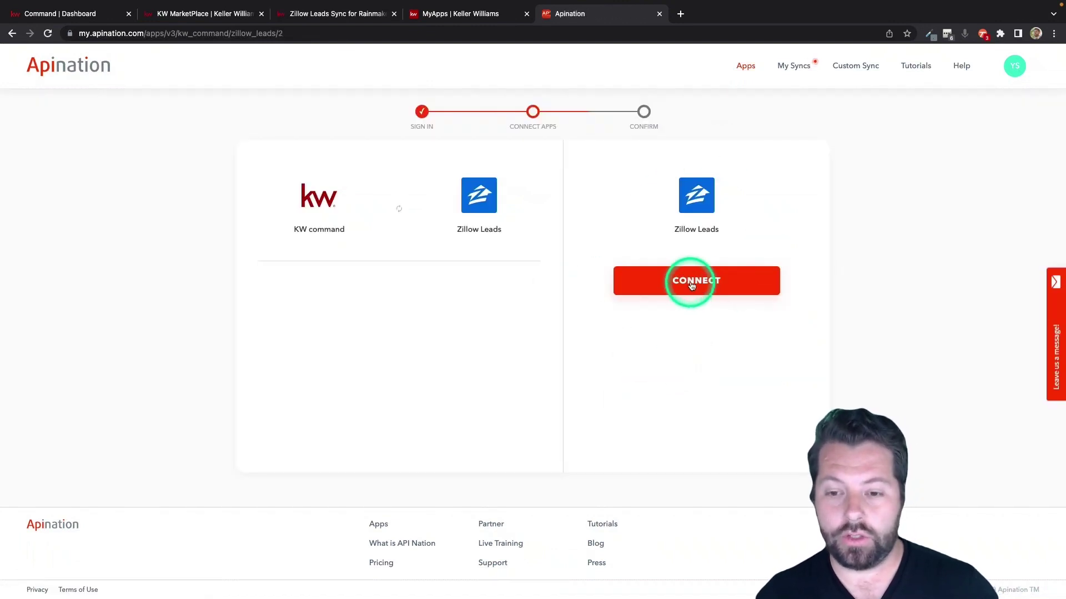
Create a new Zillow Leads connection with the team's name as its custom name.
left_click(691, 285)
left_click(493, 237)
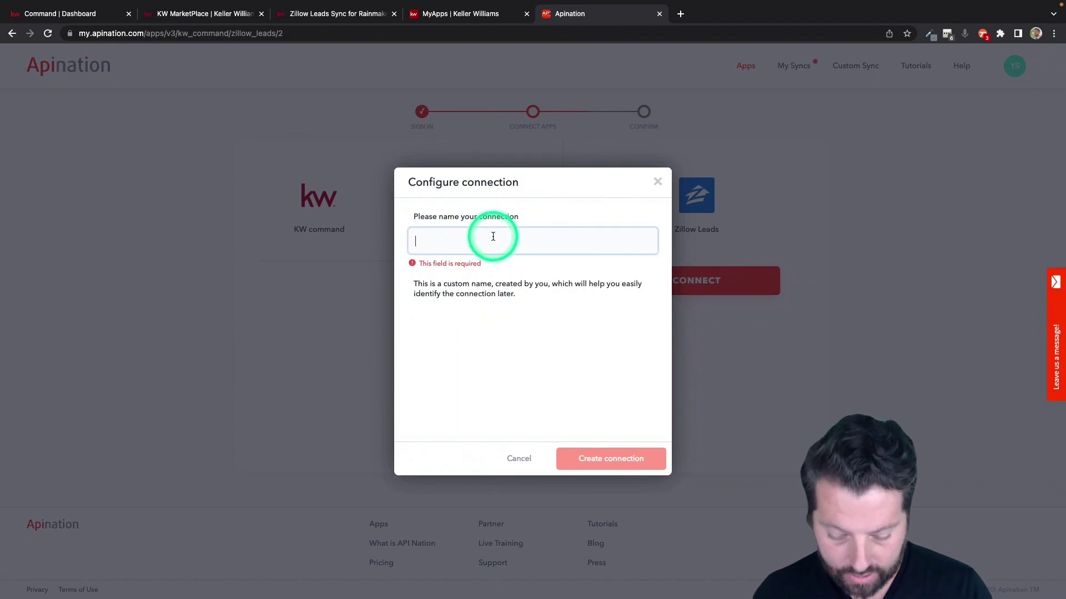
type("Gabe's Teams")
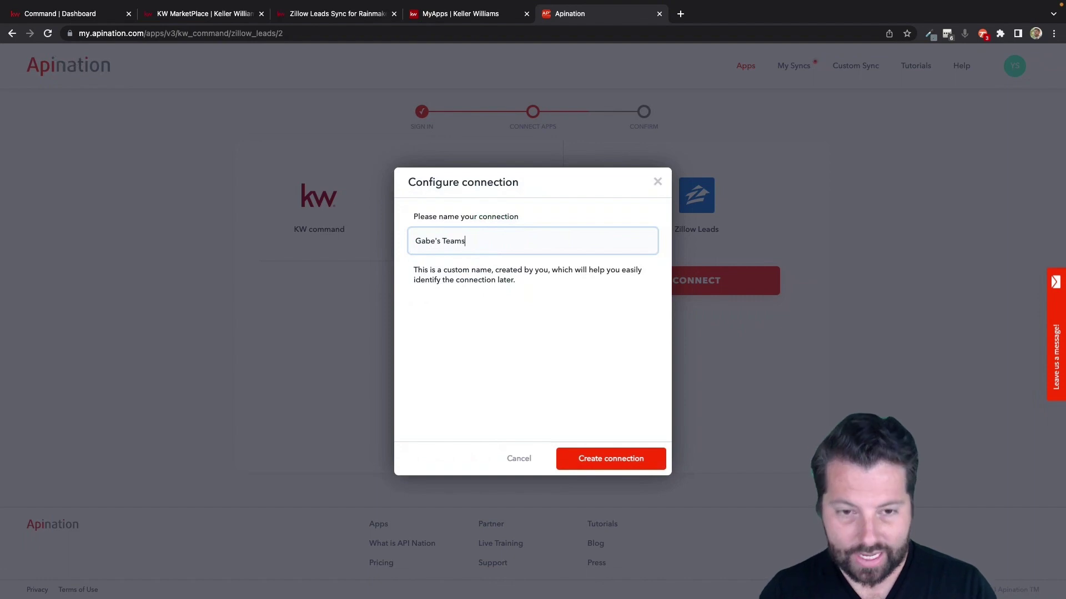
left_click(456, 228)
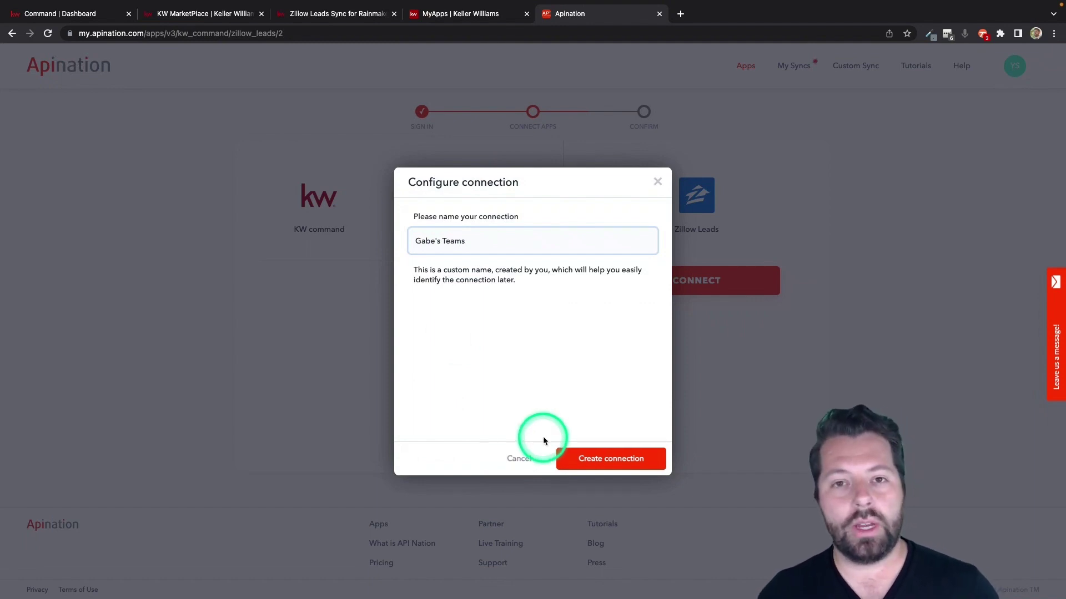
left_click(591, 461)
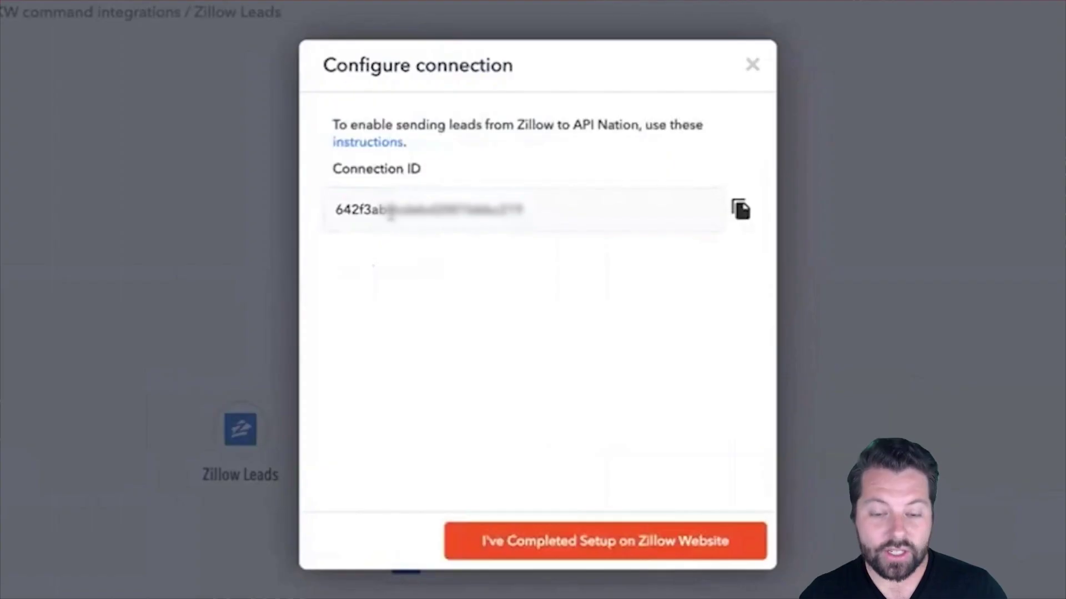
Copy the connection ID and open the app integrations settings in Zillow Premier Agent.
left_click(741, 212)
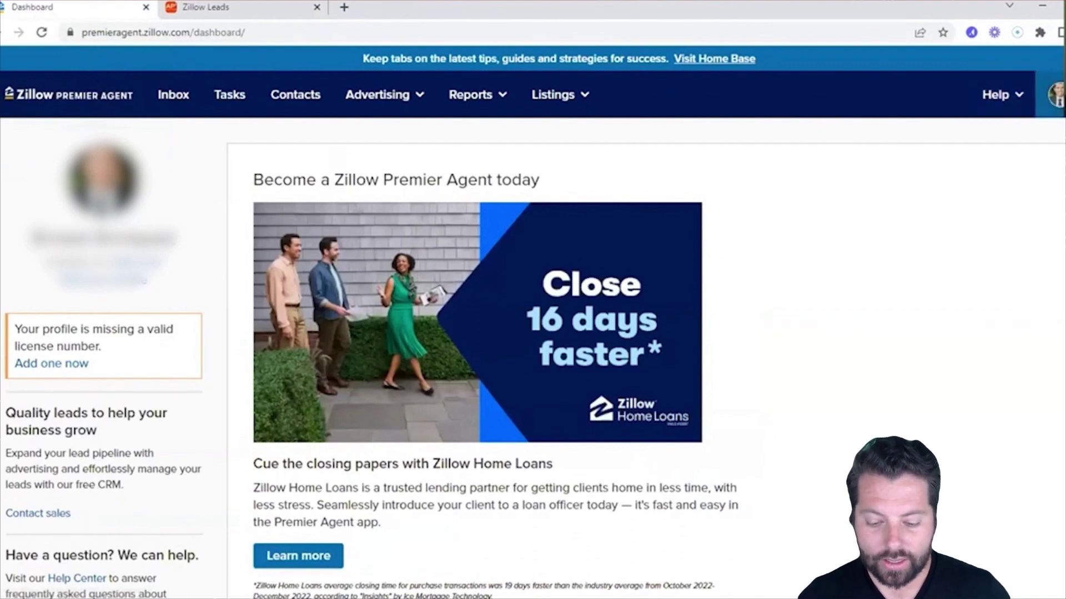
left_click(1053, 94)
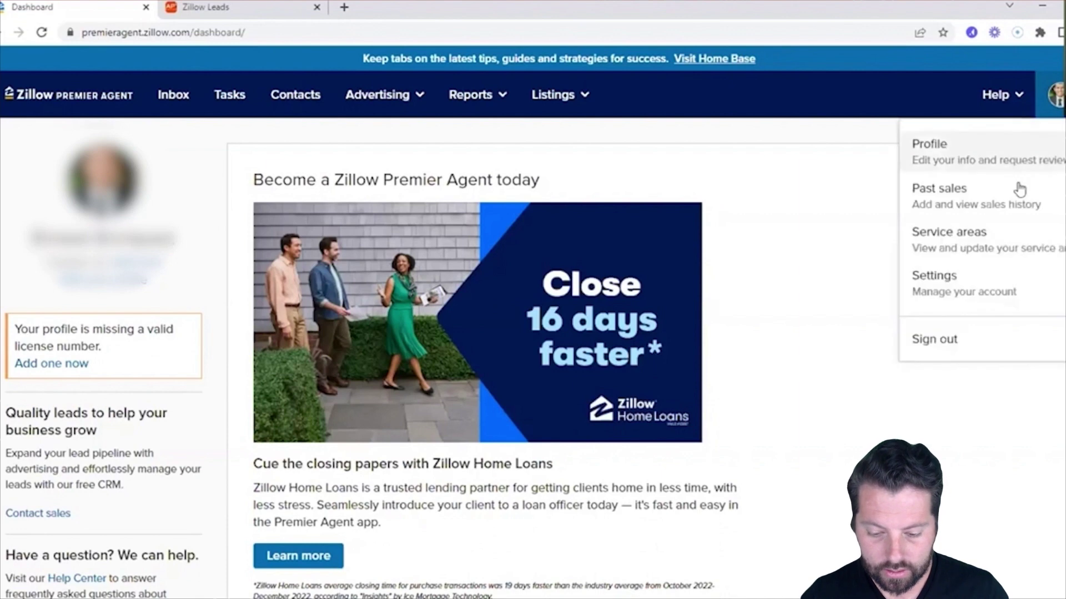
left_click(967, 298)
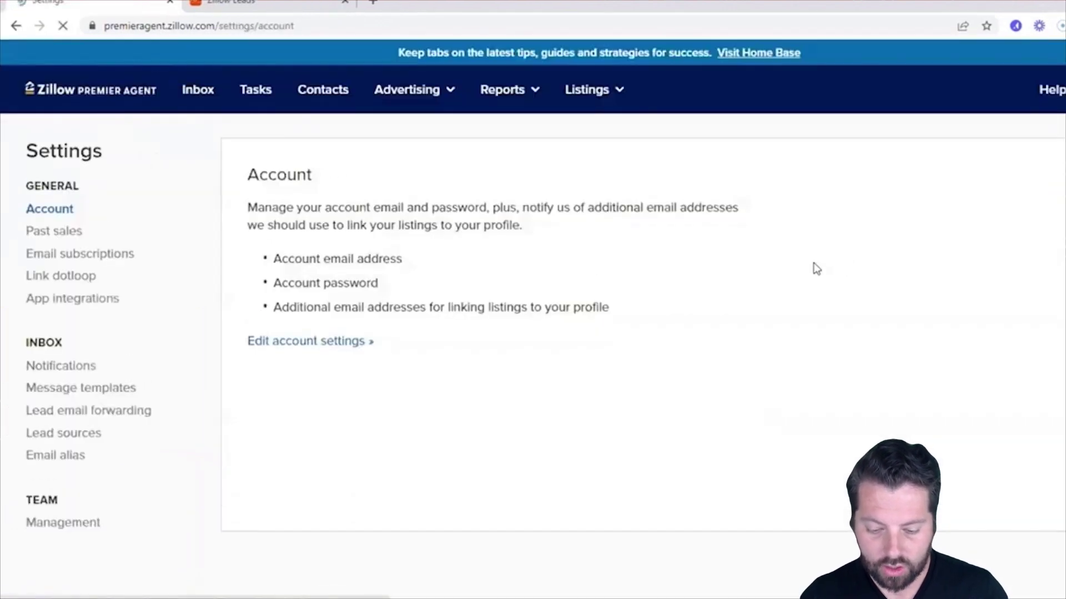
left_click(68, 300)
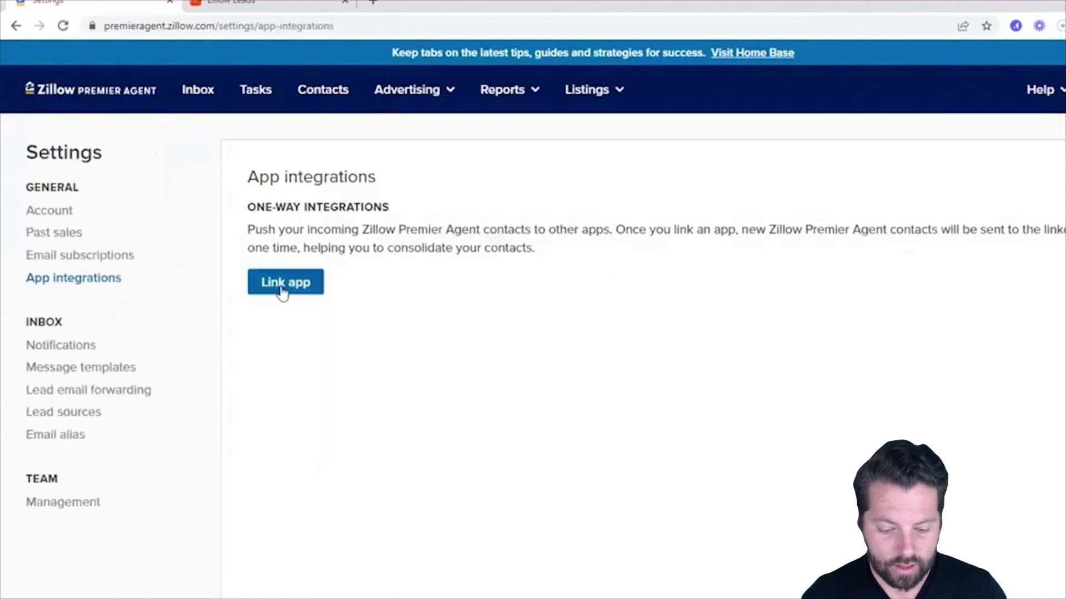
Start linking an app with Apination as the partner and proceed to the subscriber identifier.
left_click(283, 291)
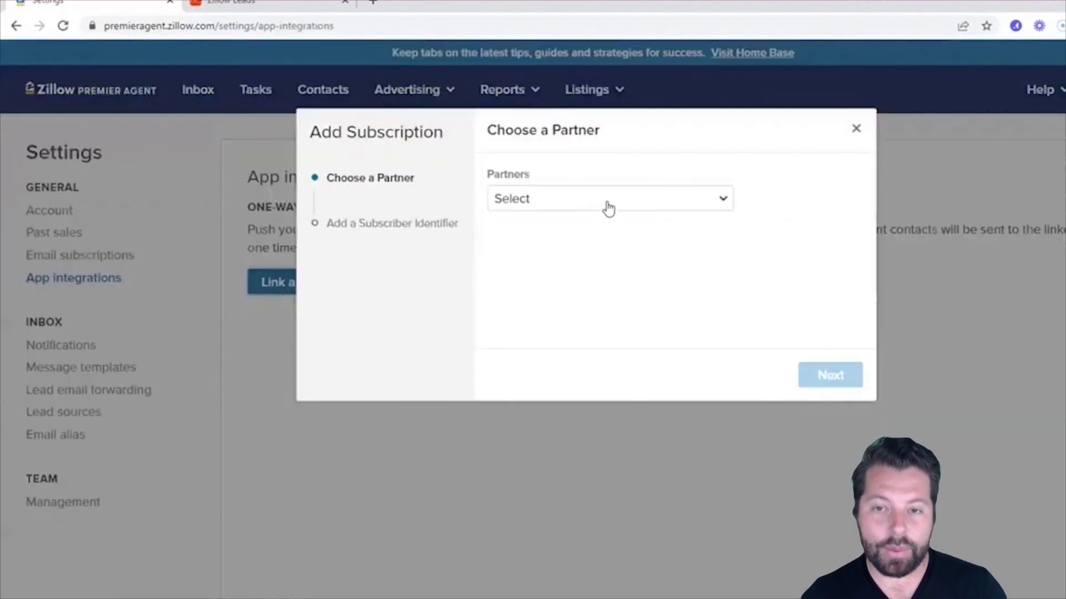
left_click(608, 208)
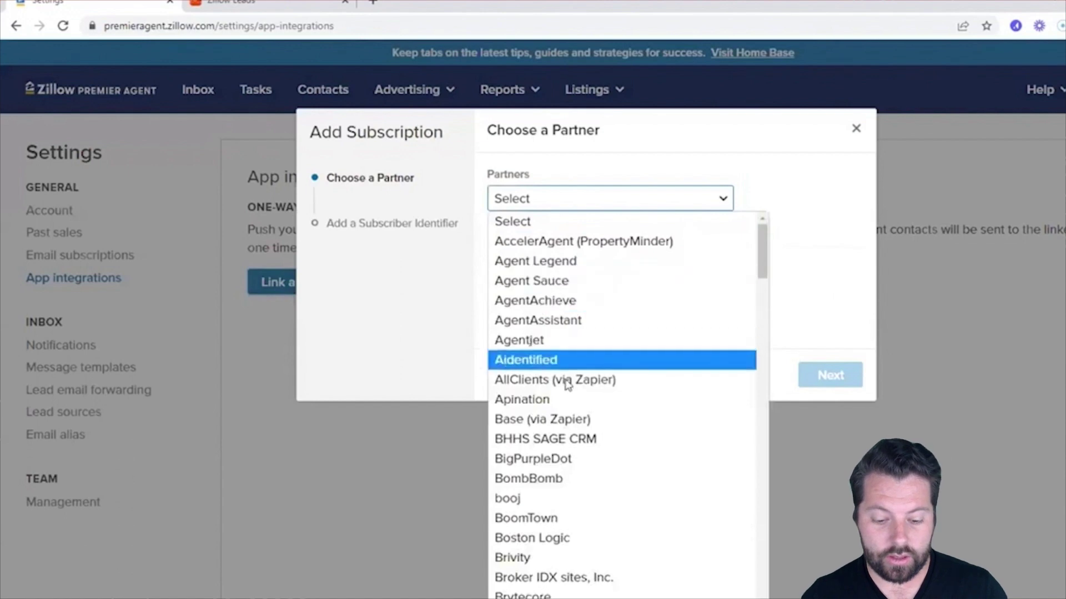
left_click(561, 401)
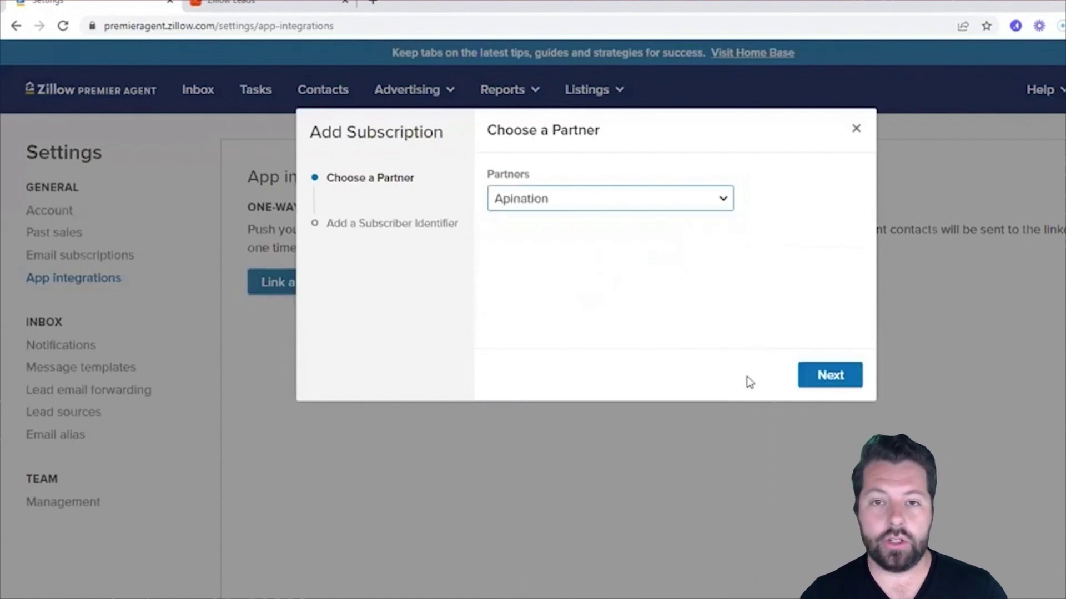
left_click(833, 379)
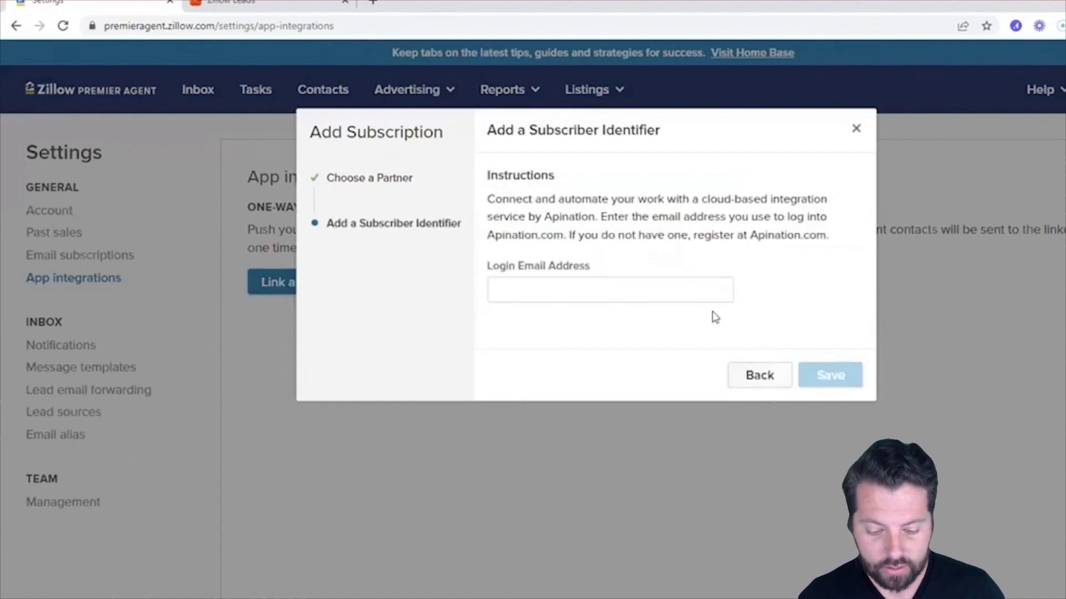
Paste the connection ID into the Login Email Address field and save the Apination subscription.
left_click(577, 289)
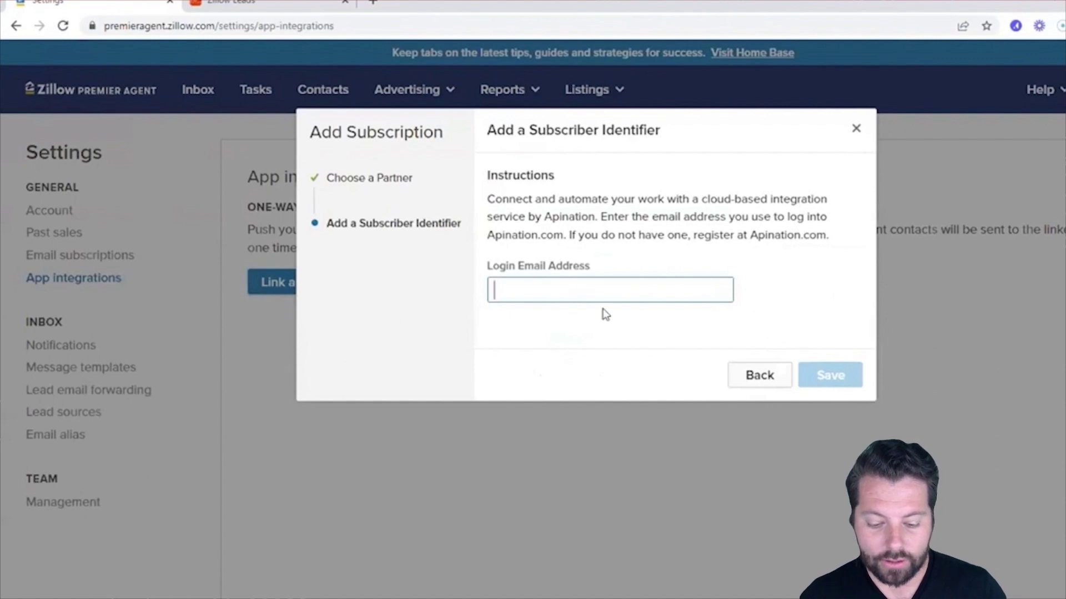
key("ctrl+v")
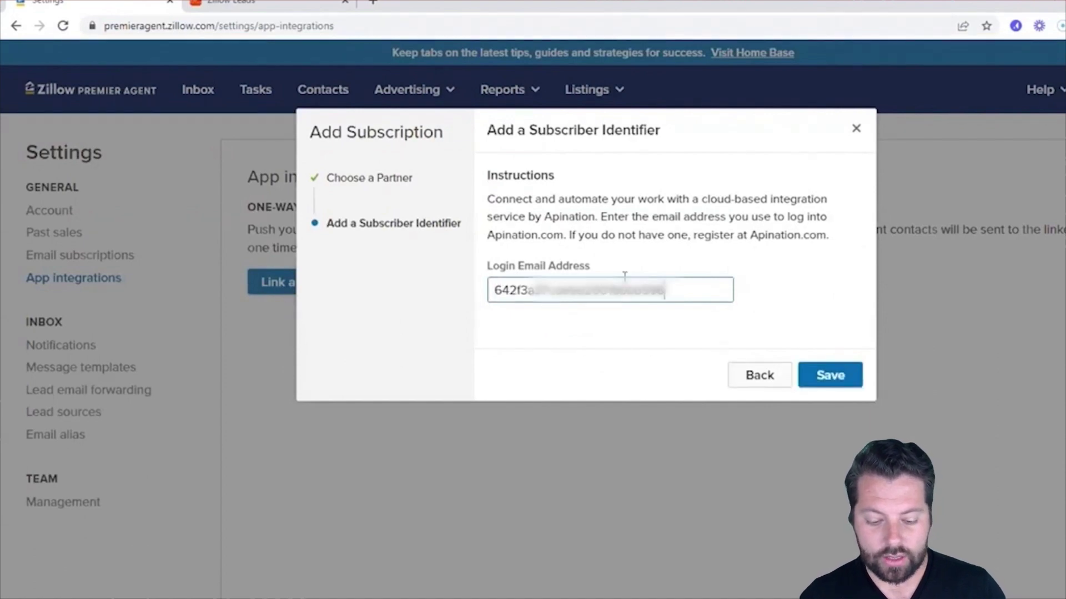
left_click(695, 262)
left_click(816, 376)
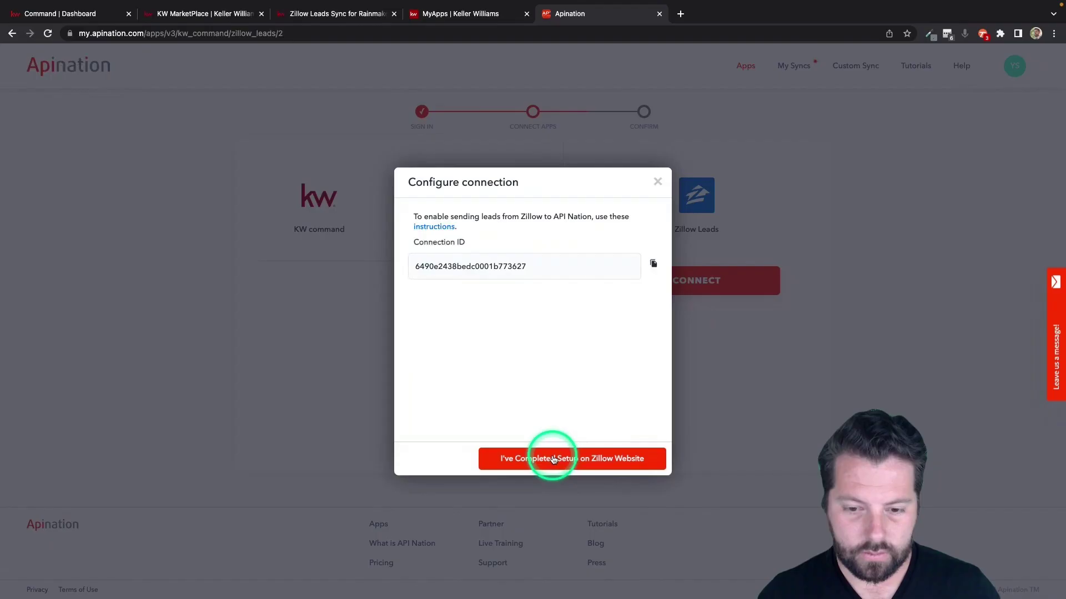
Mark the Zillow website setup as completed in Apination, use the new Zillow Leads connection, and confirm the draft integration.
left_click(549, 452)
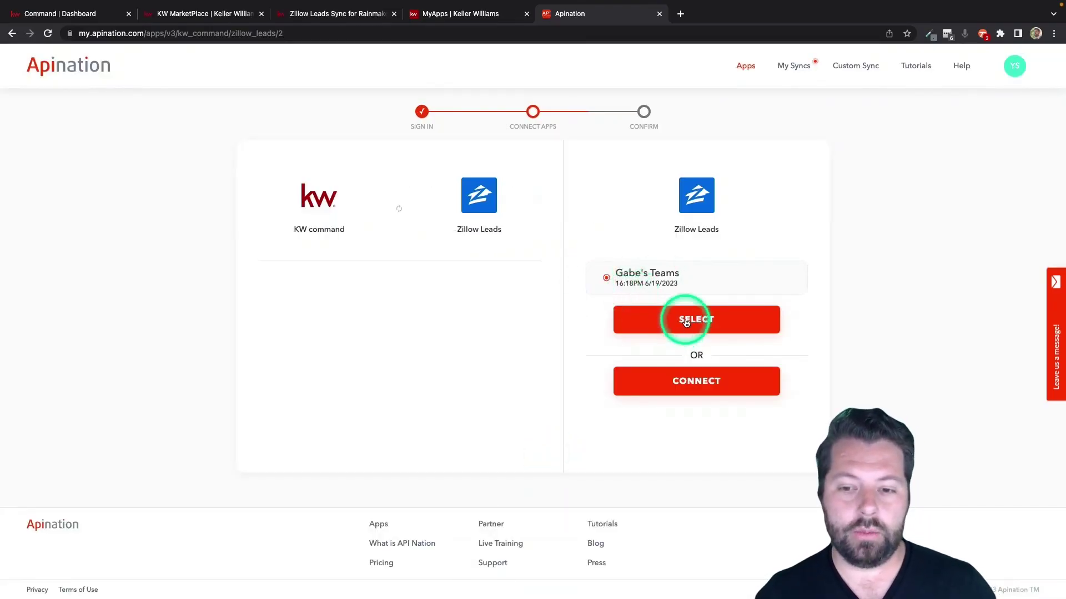
left_click(686, 323)
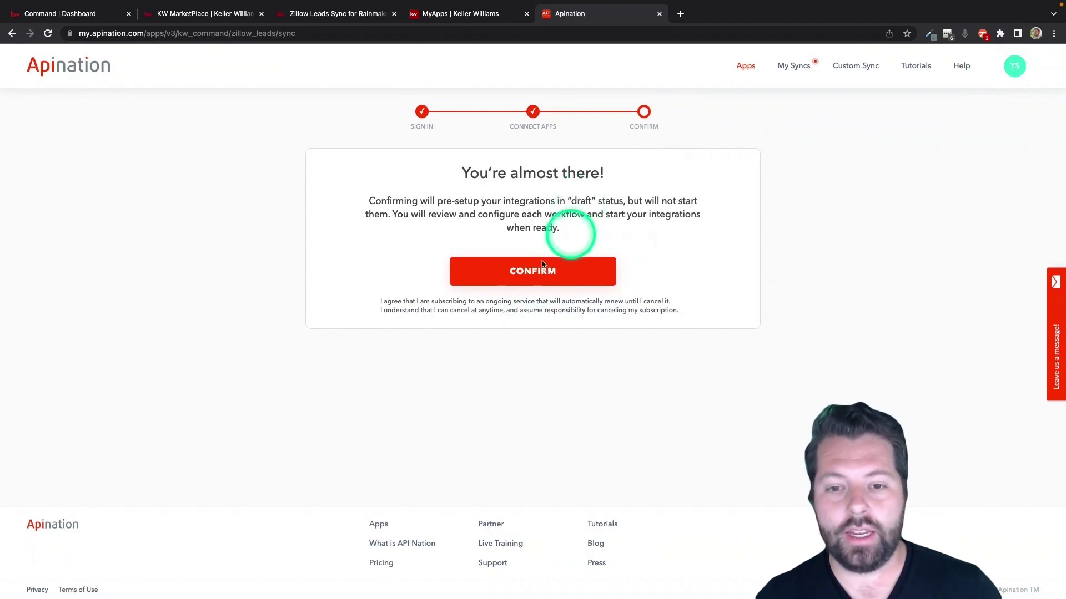
left_click(531, 275)
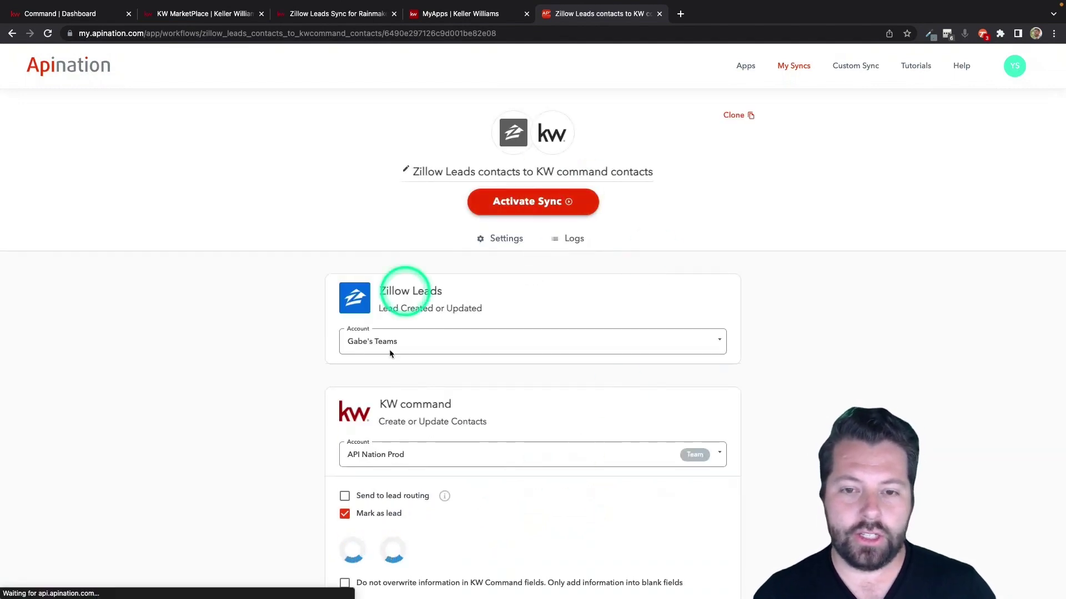
Enable Send to lead routing for the KW command contacts and set their source to Zillow.
scroll(556, 333, "down", 1)
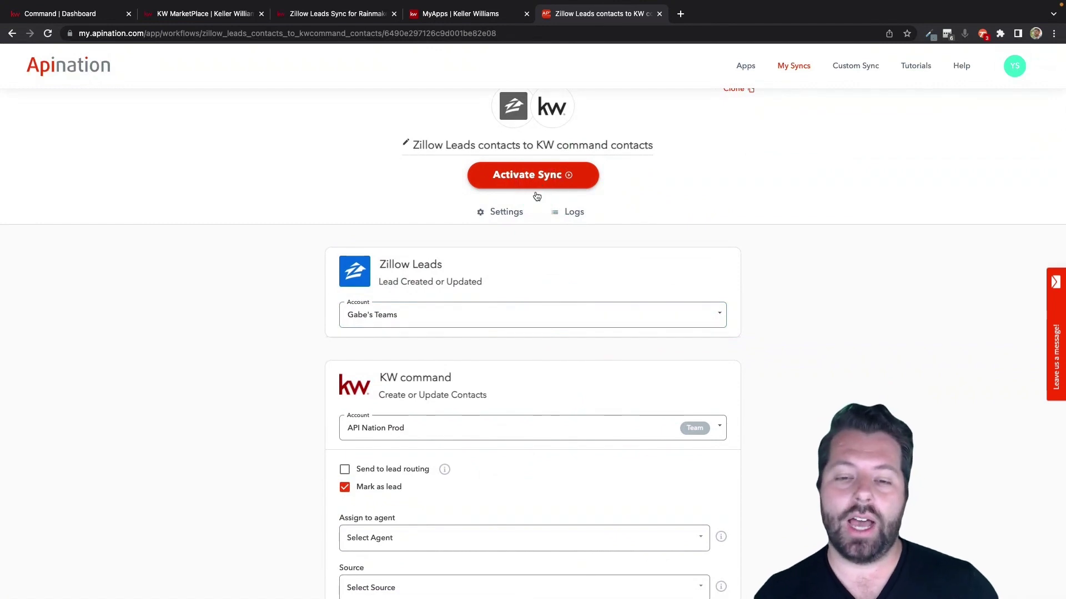
scroll(536, 297, "down", 6)
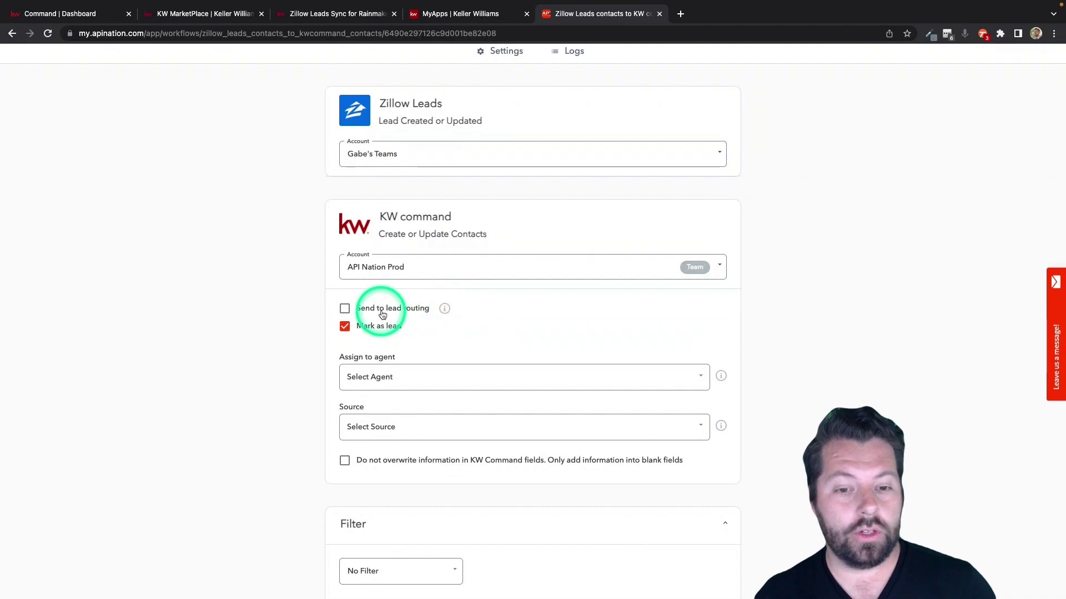
left_click(362, 314)
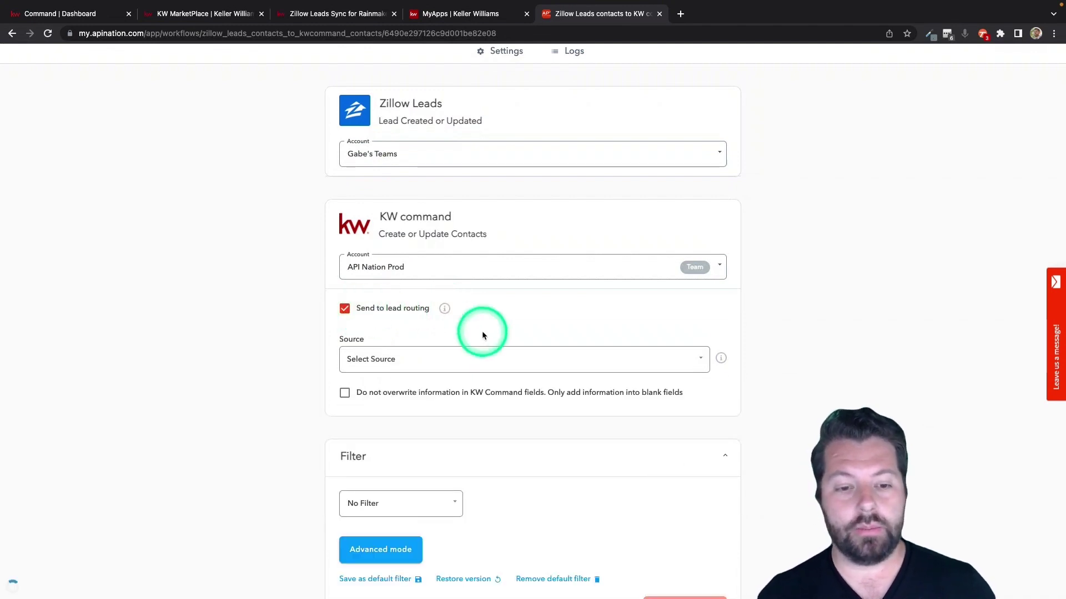
scroll(482, 329, "down", 2)
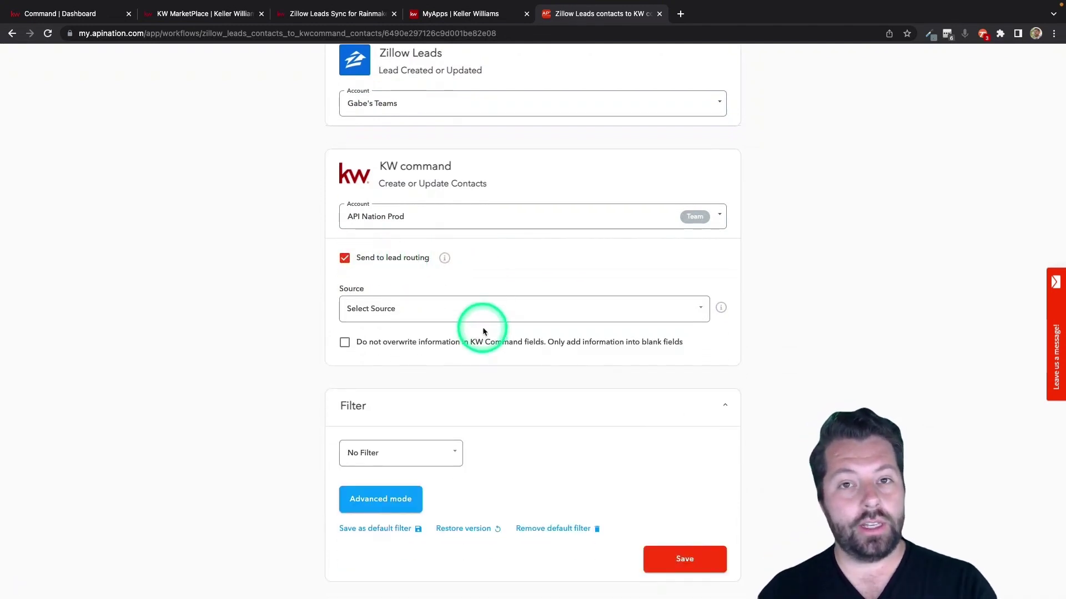
left_click(485, 307)
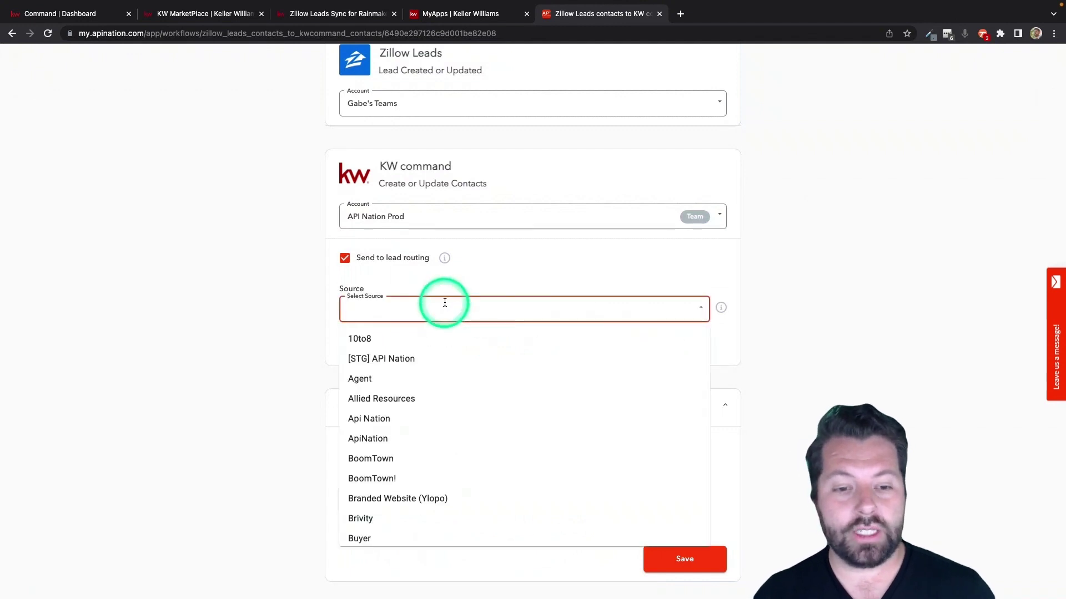
type("Zillow")
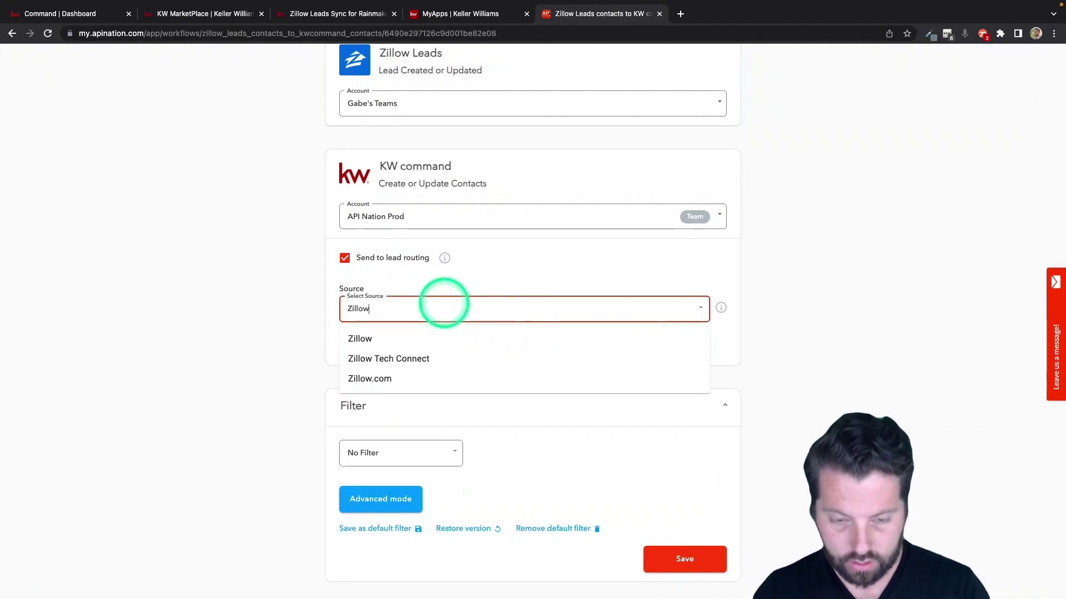
left_click(414, 340)
left_click(311, 370)
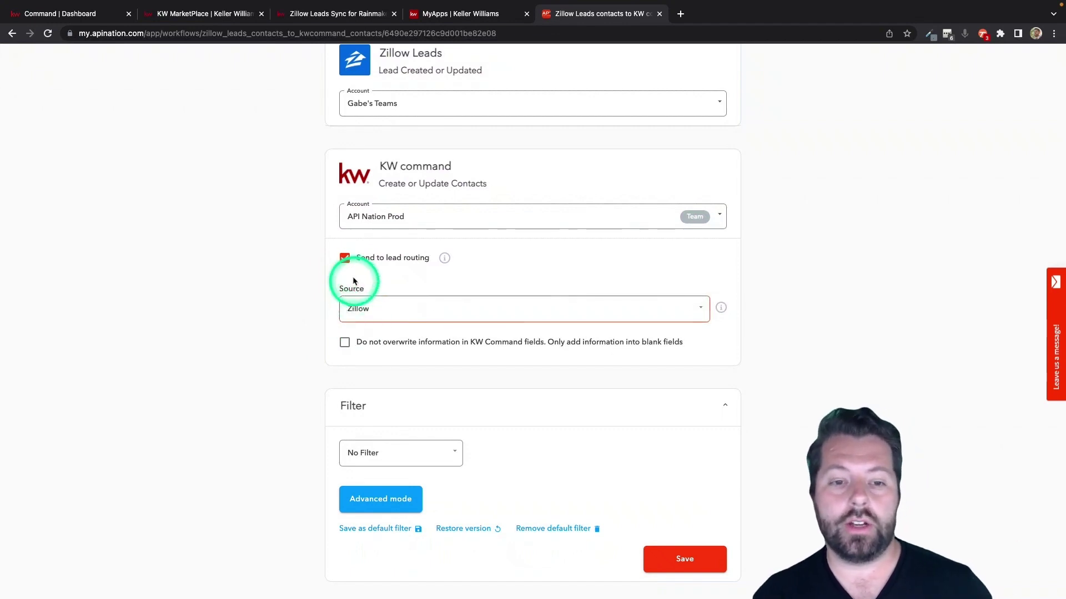
Turn off Send to lead routing for the KW command contacts and keep Mark as lead enabled.
left_click(346, 259)
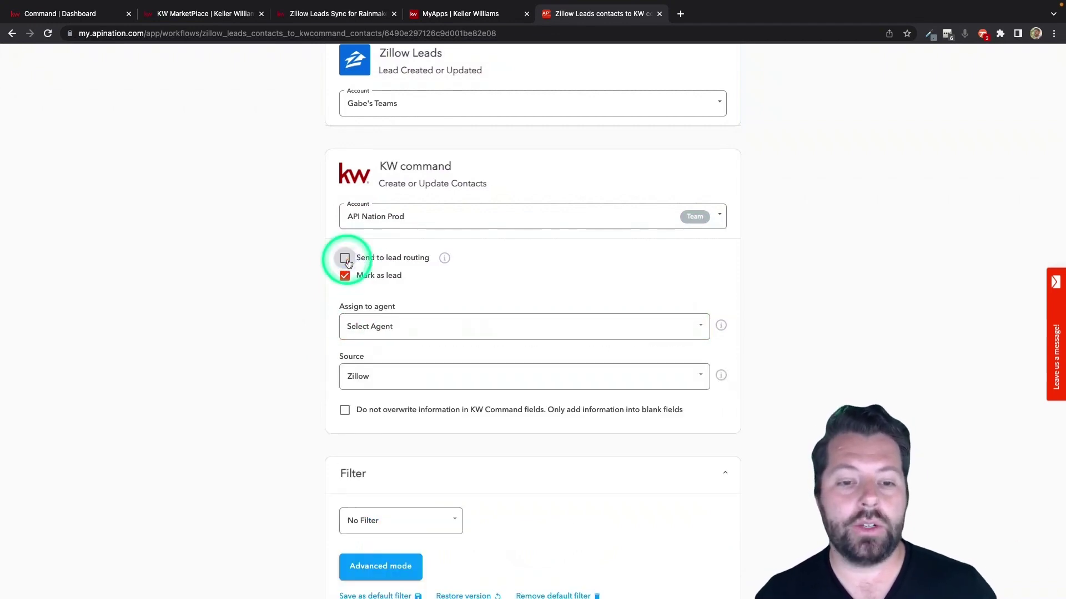
scroll(326, 342, "down", 2)
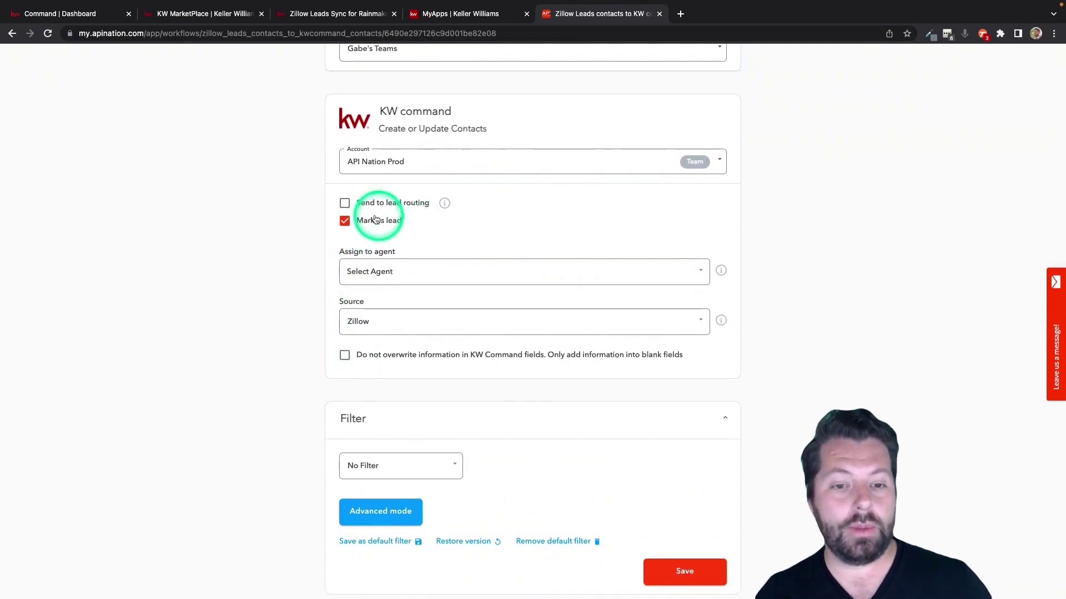
left_click(345, 222)
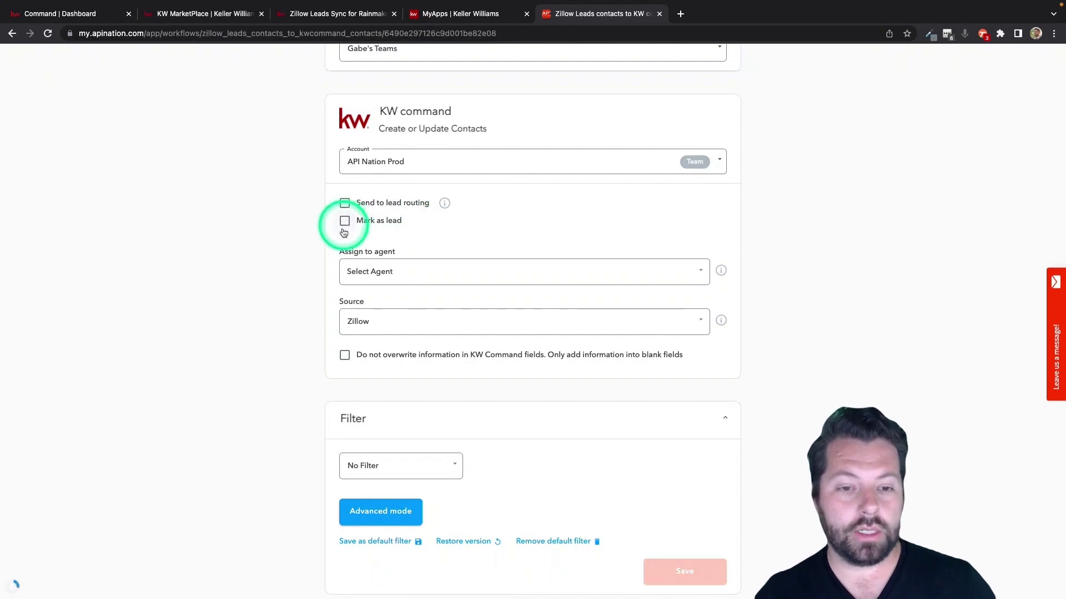
left_click(345, 222)
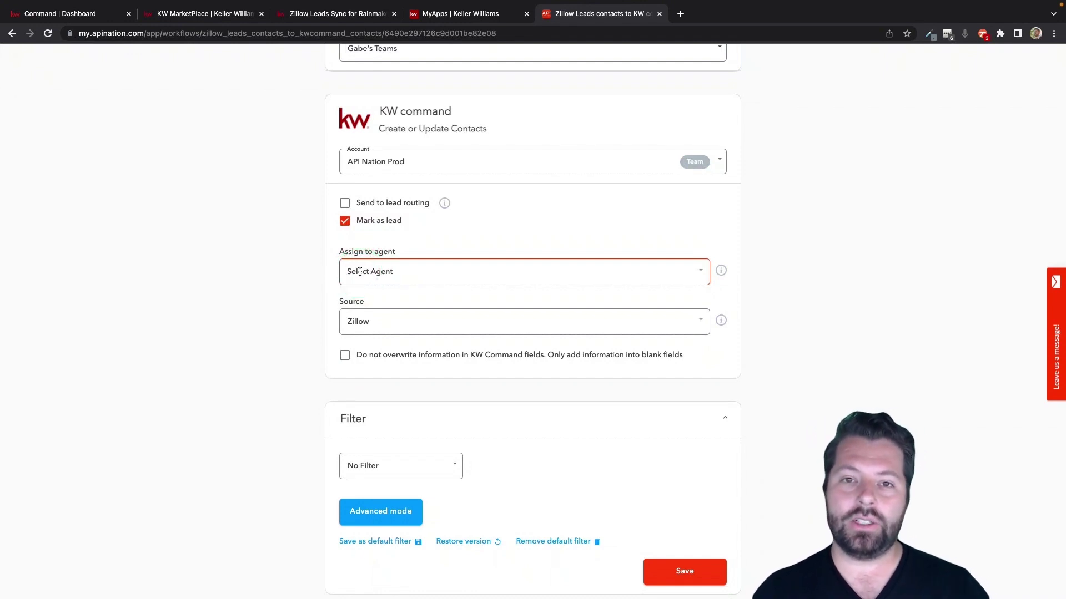
Assign the contacts to the third listed agent and enable Do not overwrite information in KW Command fields.
left_click(411, 271)
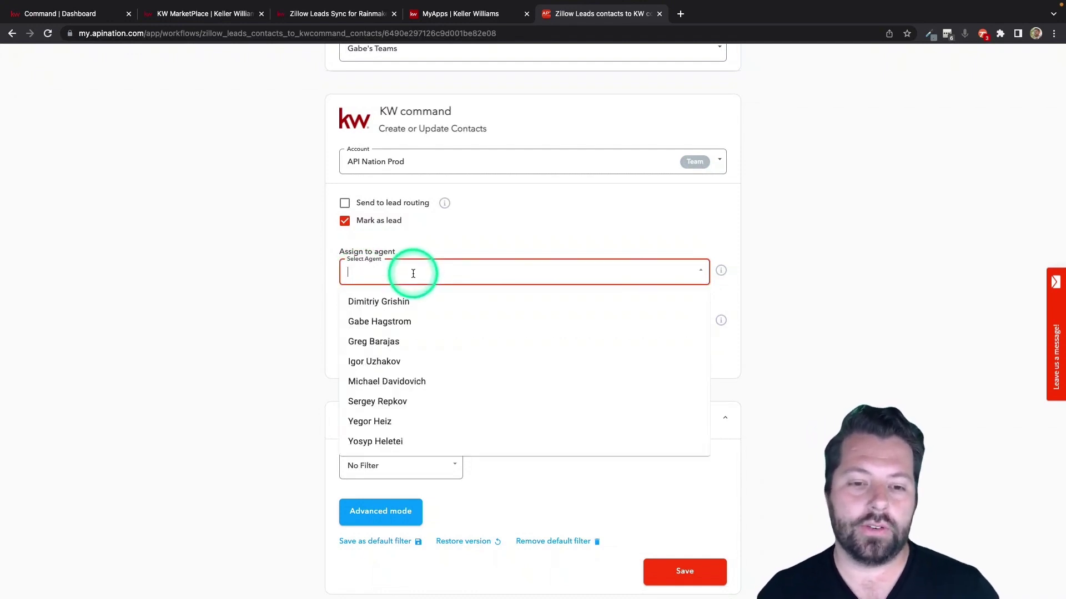
left_click(395, 340)
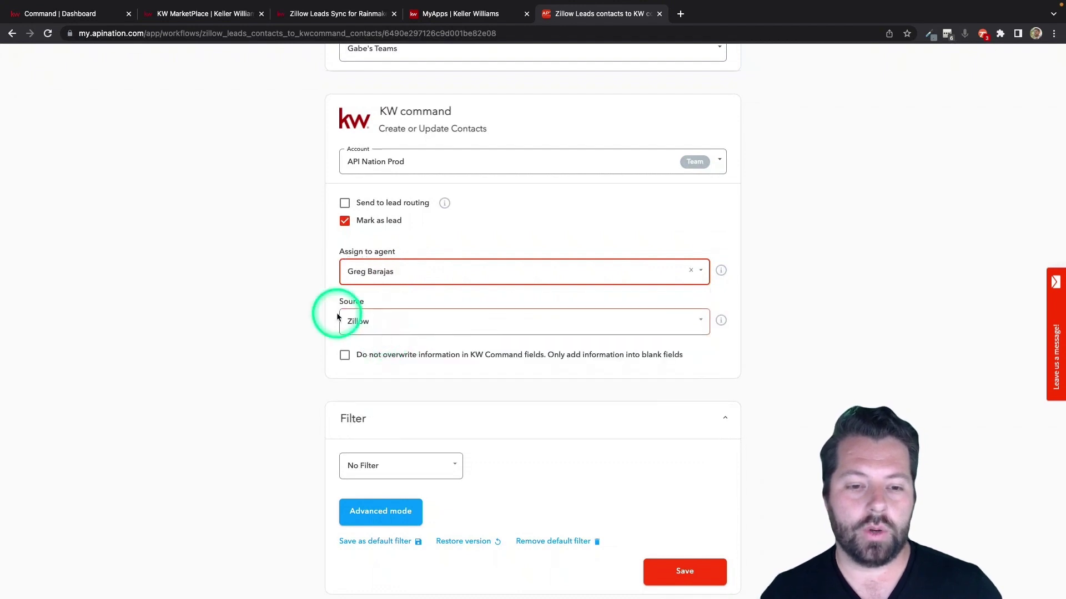
scroll(327, 311, "down", 2)
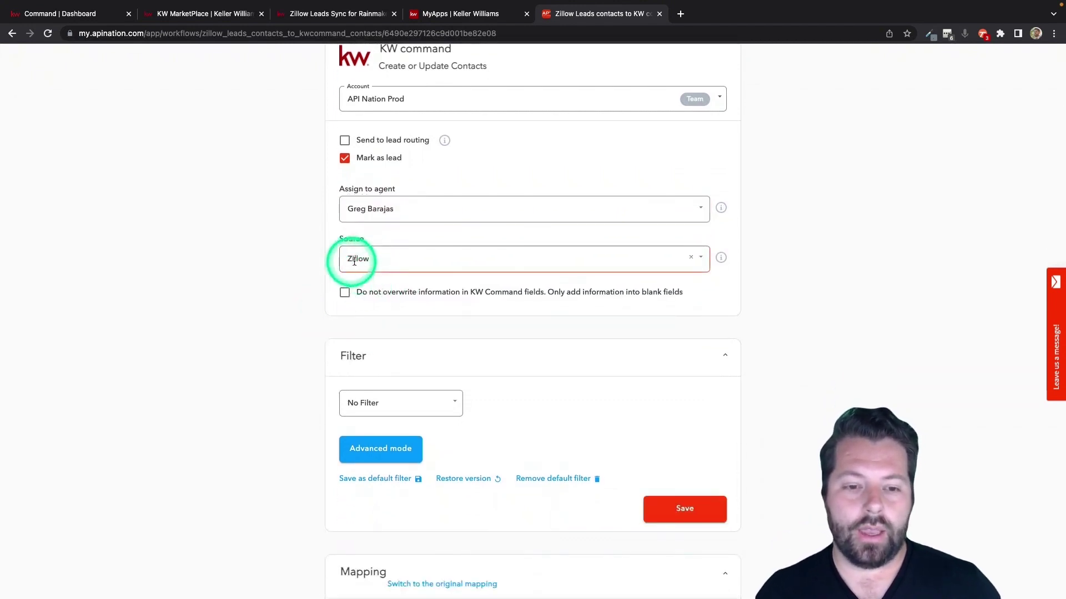
left_click(344, 293)
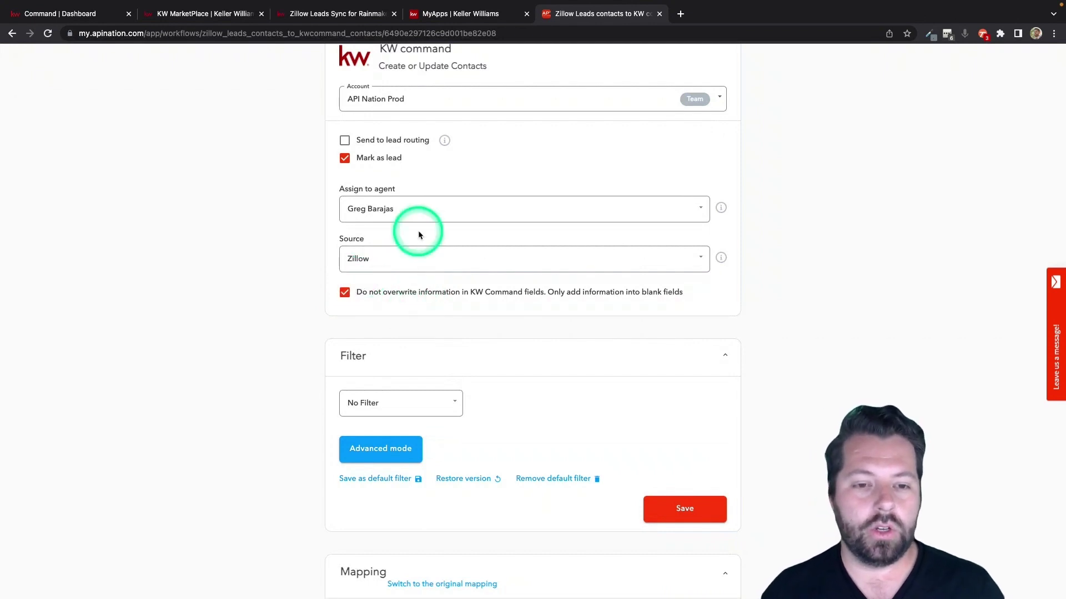
Clear the agent chosen under Assign to agent.
left_click(416, 210)
scroll(411, 233, "up", 5)
scroll(407, 251, "down", 6)
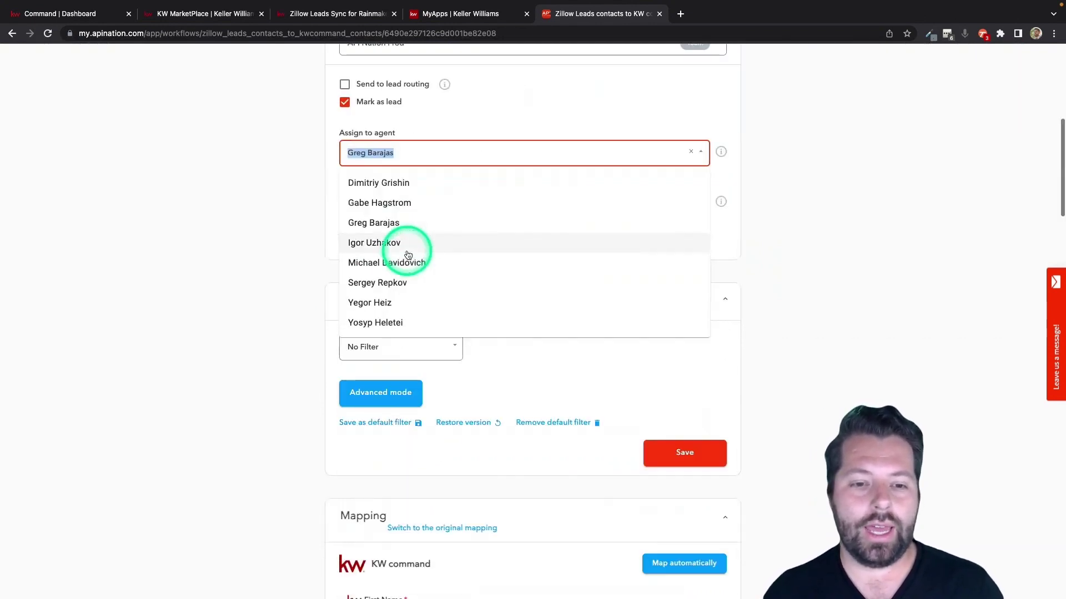
key("BackSpace")
left_click(289, 200)
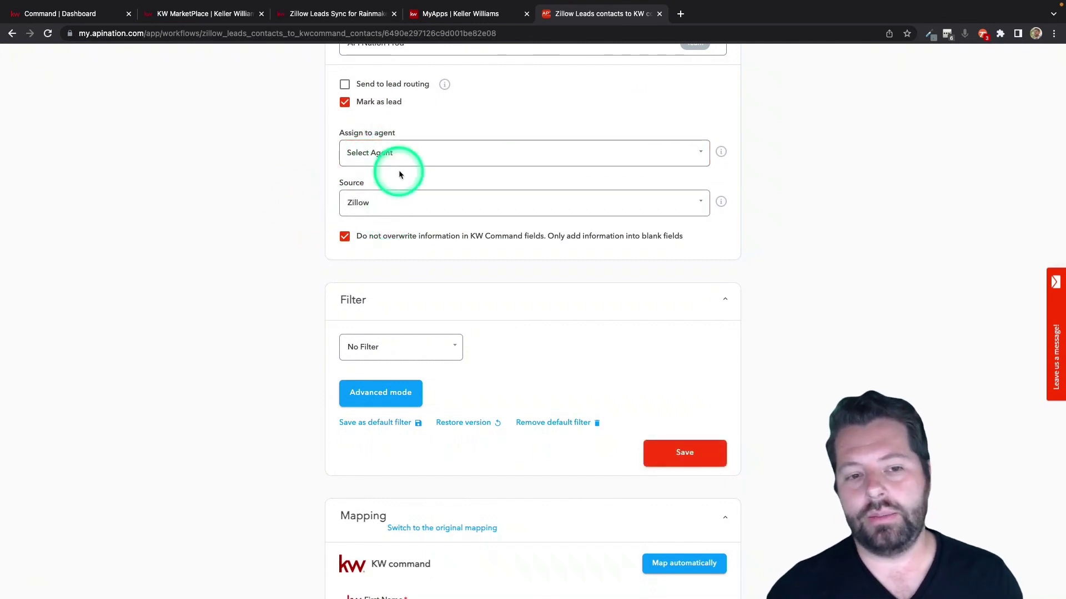
Define a sync filter where Search Criteria: ZIP contains 90210.
scroll(328, 213, "down", 3)
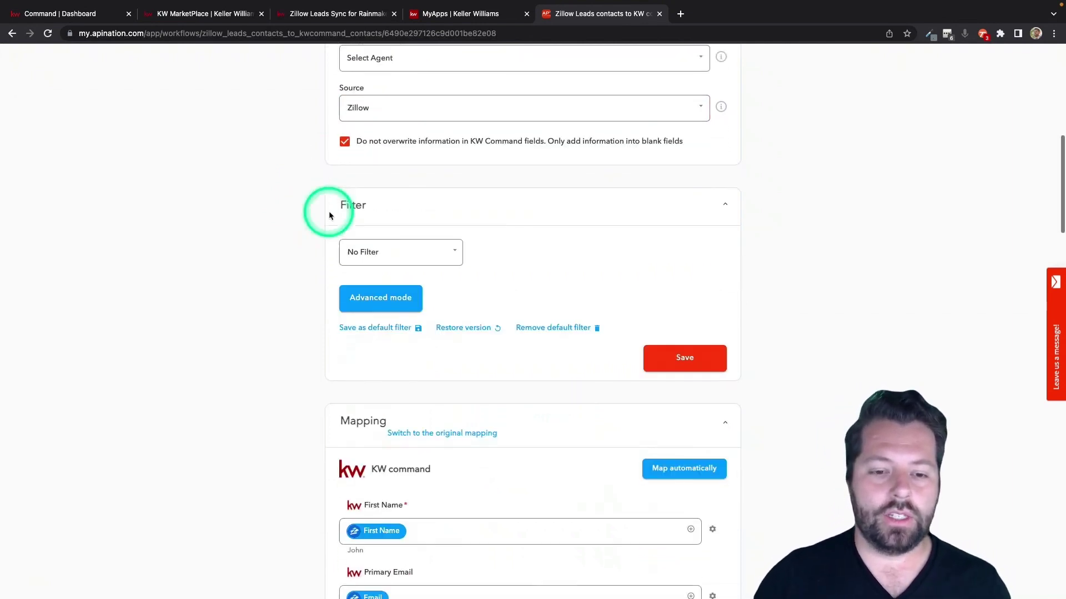
scroll(329, 216, "down", 4)
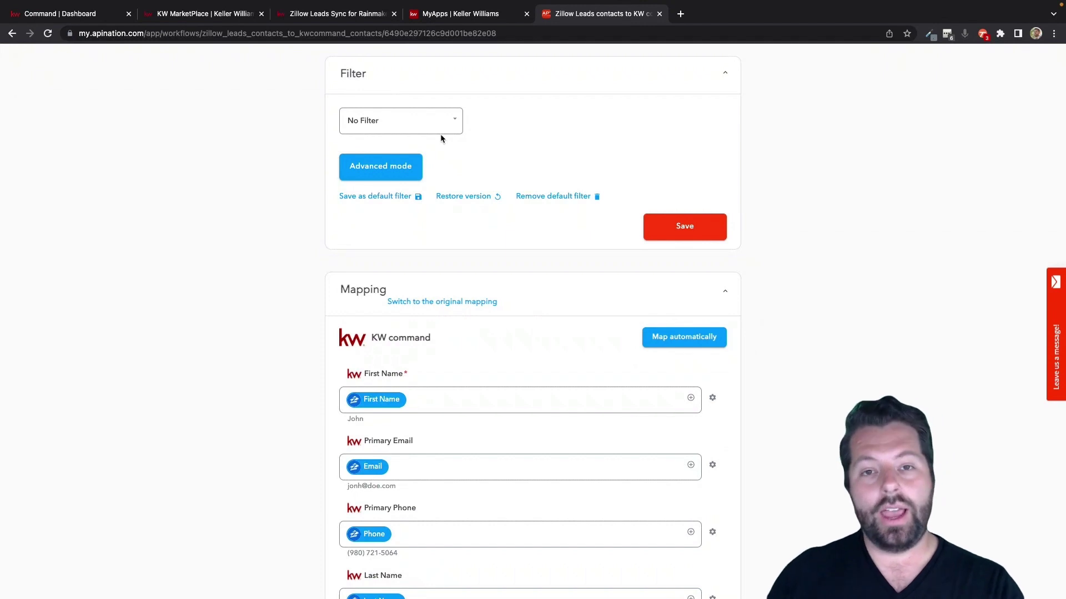
left_click(451, 124)
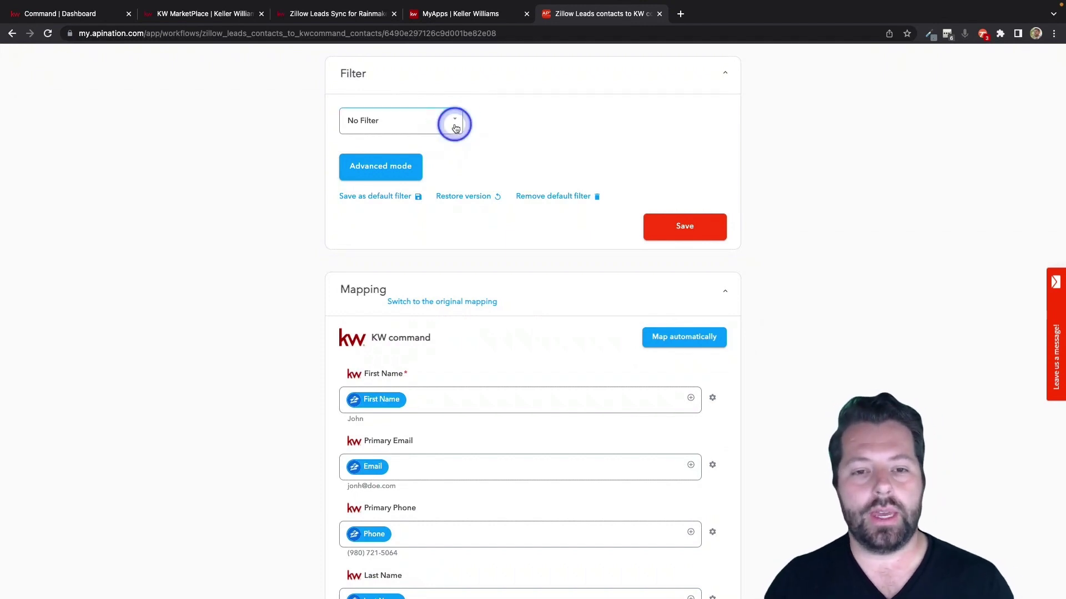
scroll(435, 219, "down", 3)
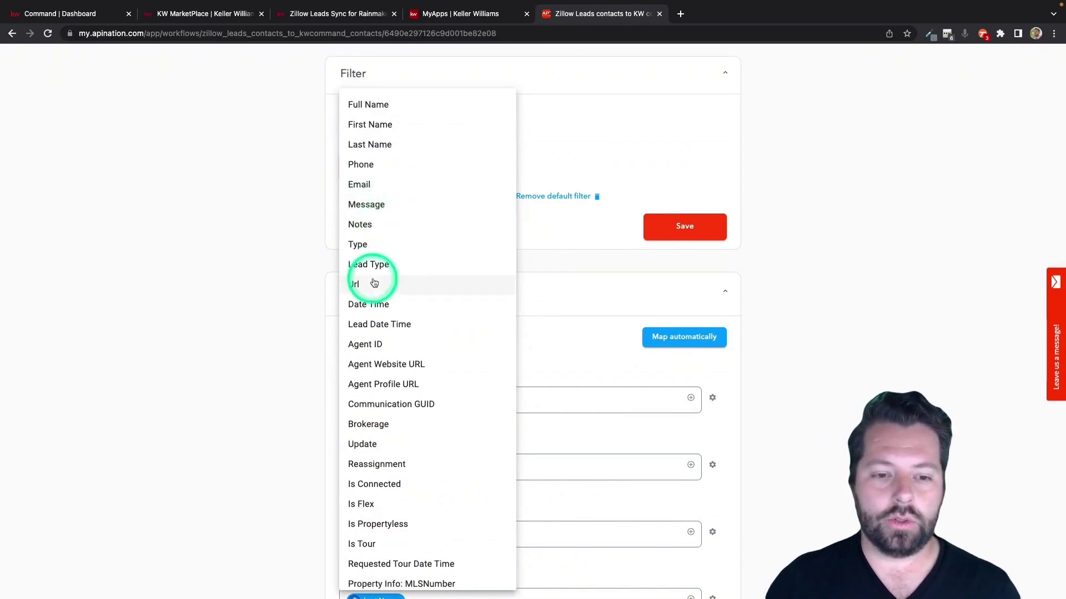
scroll(371, 281, "down", 6)
scroll(374, 284, "down", 10)
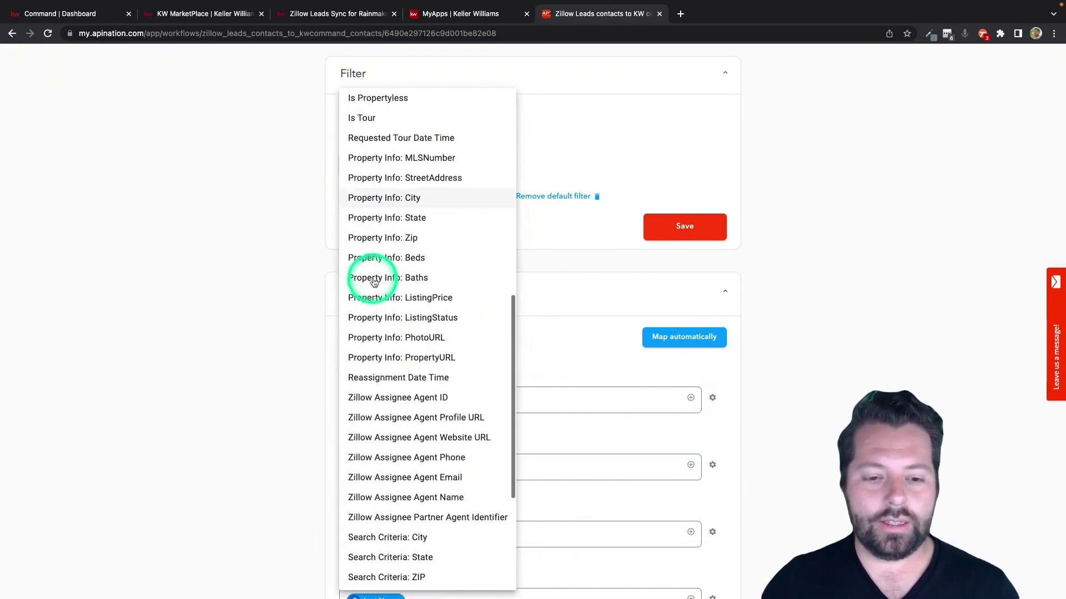
left_click(398, 524)
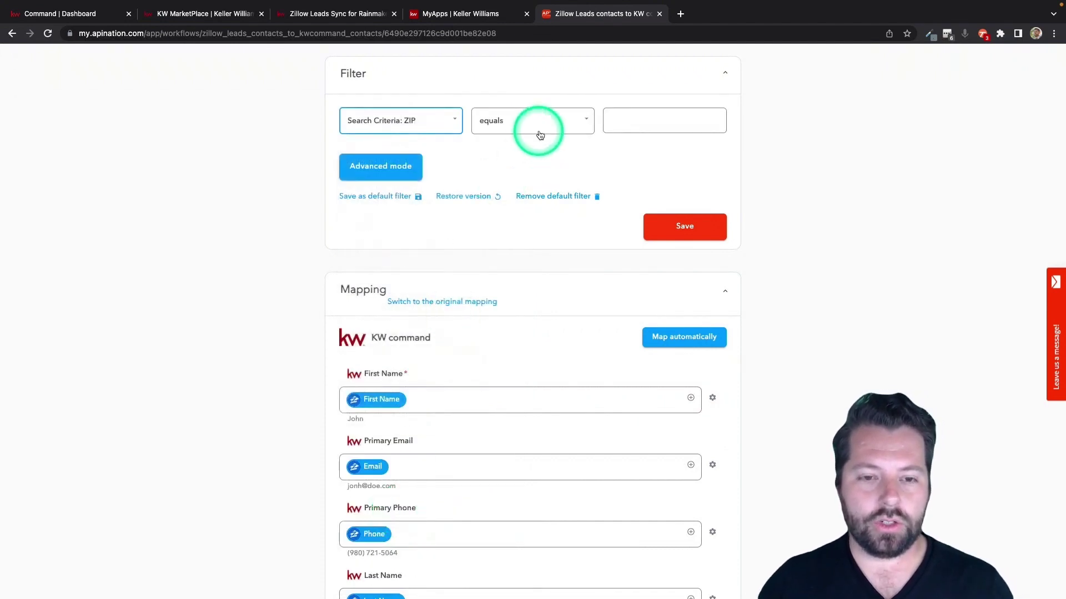
left_click(553, 125)
left_click(521, 259)
left_click(630, 110)
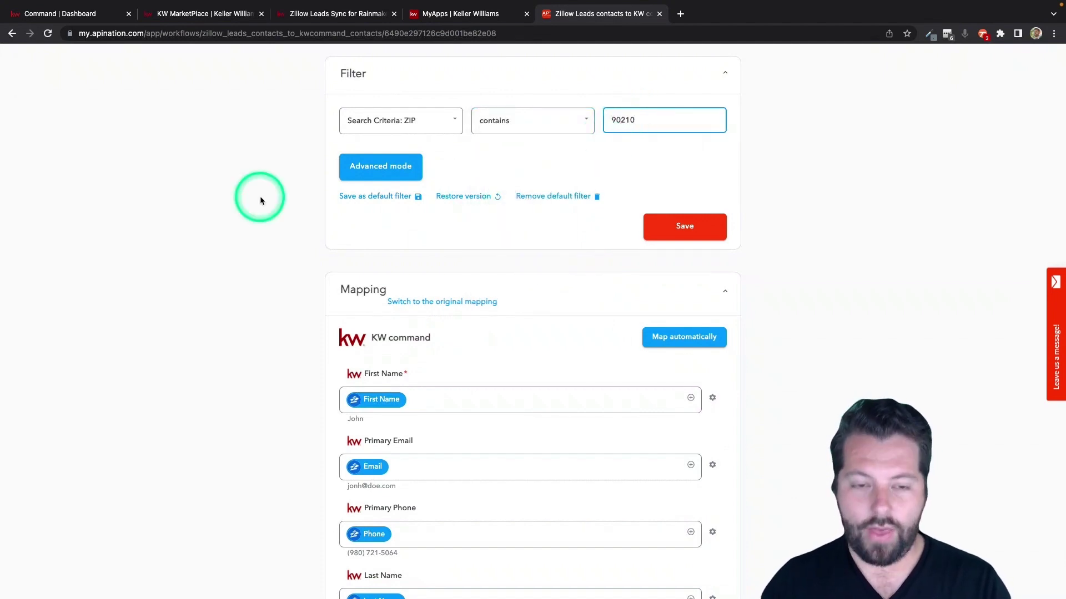
Reset the sync filter to No Filter and save the filter settings.
scroll(290, 246, "up", 3)
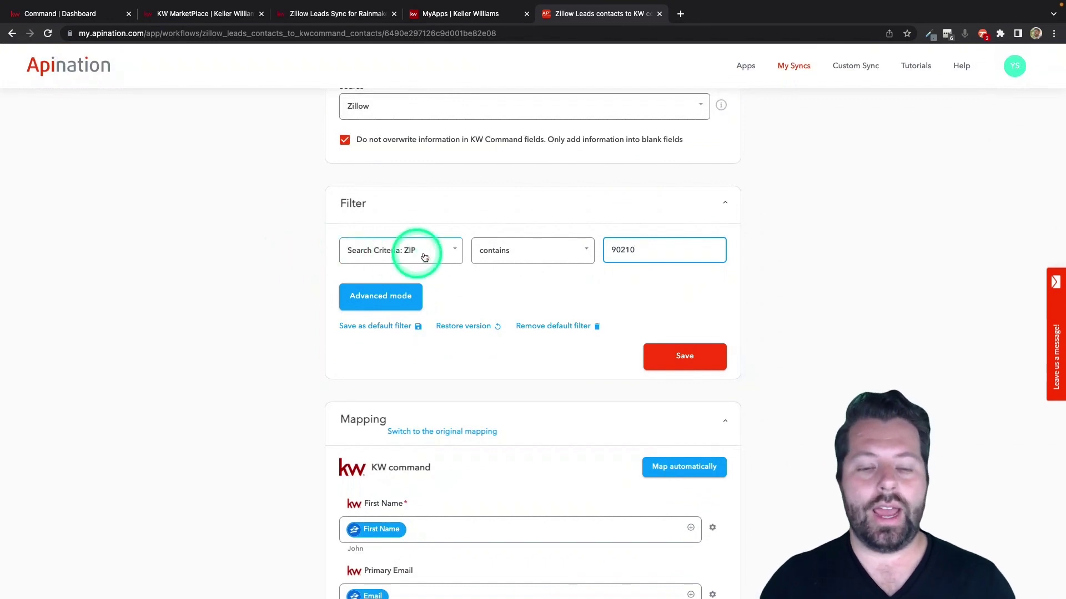
scroll(674, 324, "down", 1)
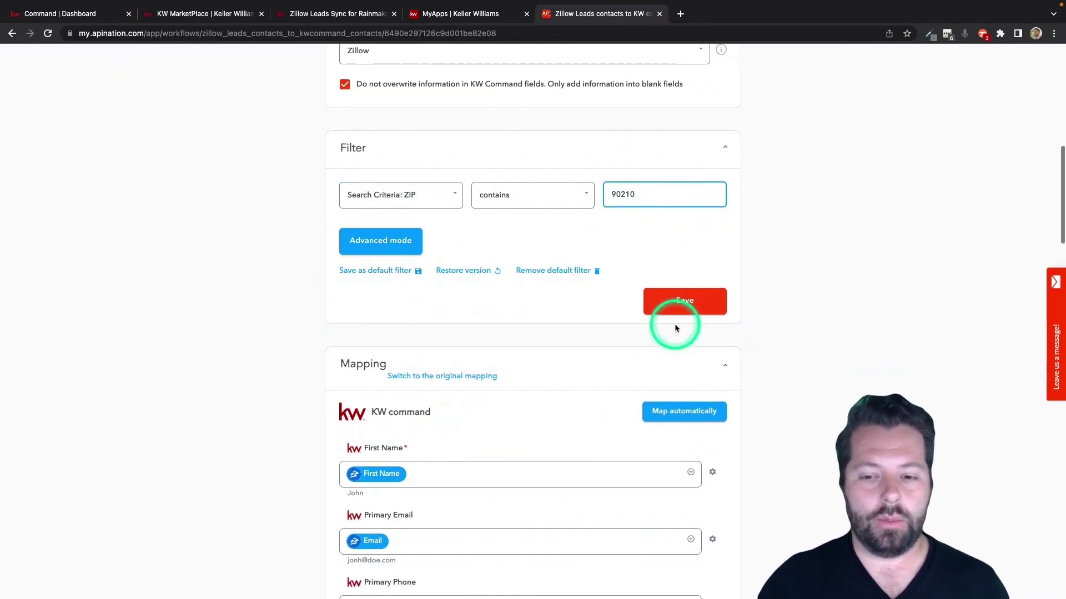
scroll(675, 328, "down", 1)
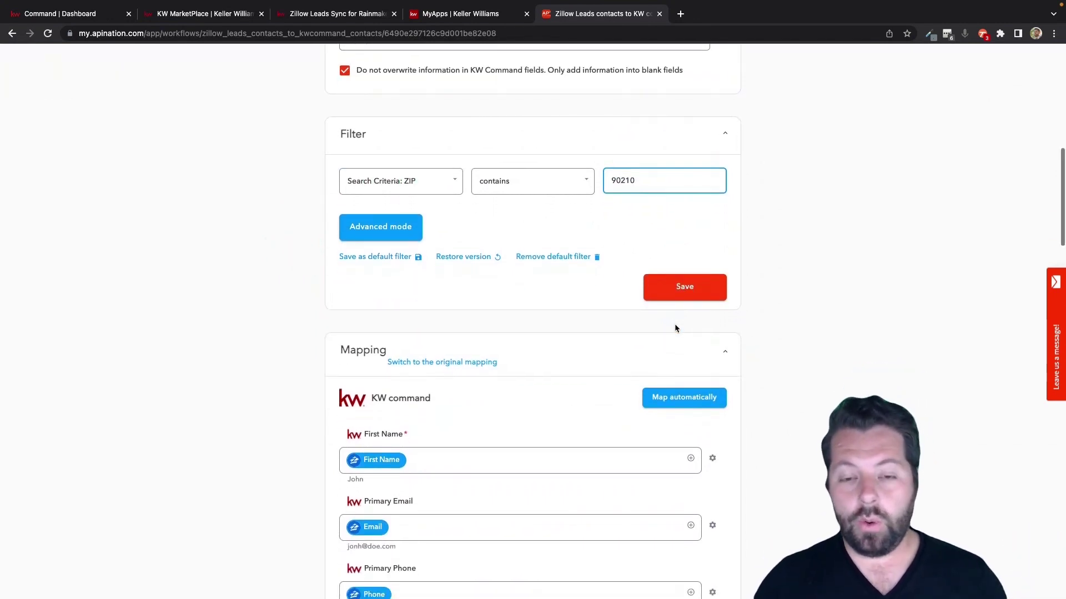
left_click(439, 187)
scroll(409, 176, "up", 10)
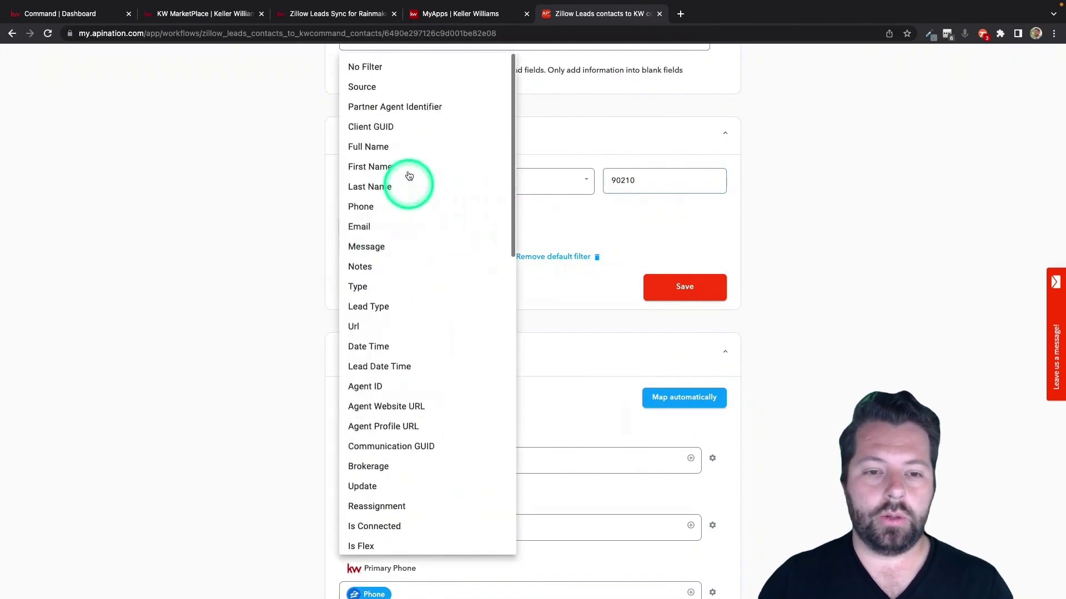
left_click(397, 67)
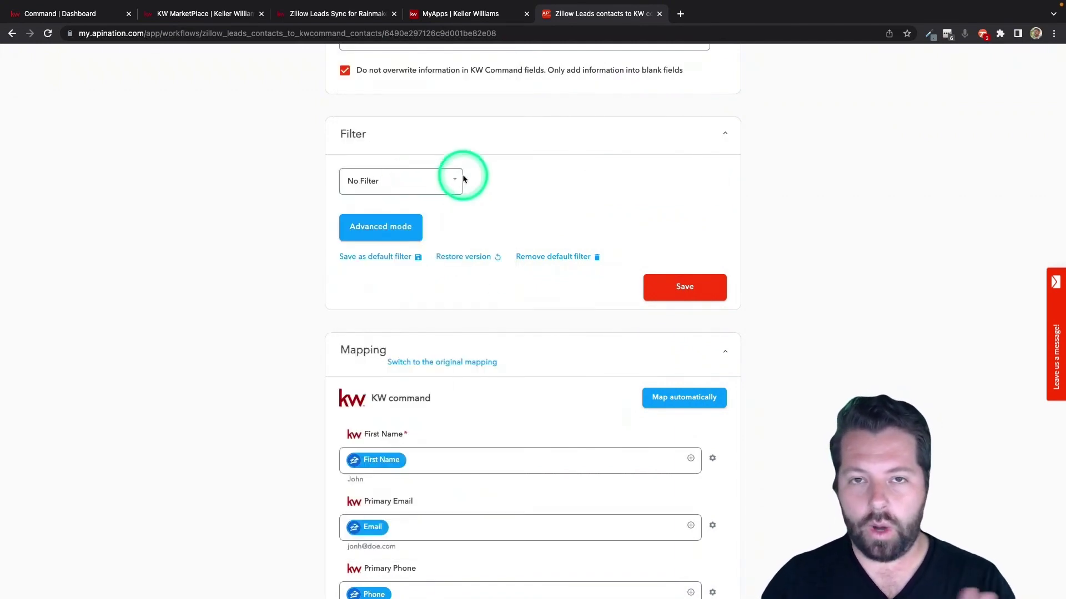
left_click(290, 251)
scroll(290, 251, "down", 1)
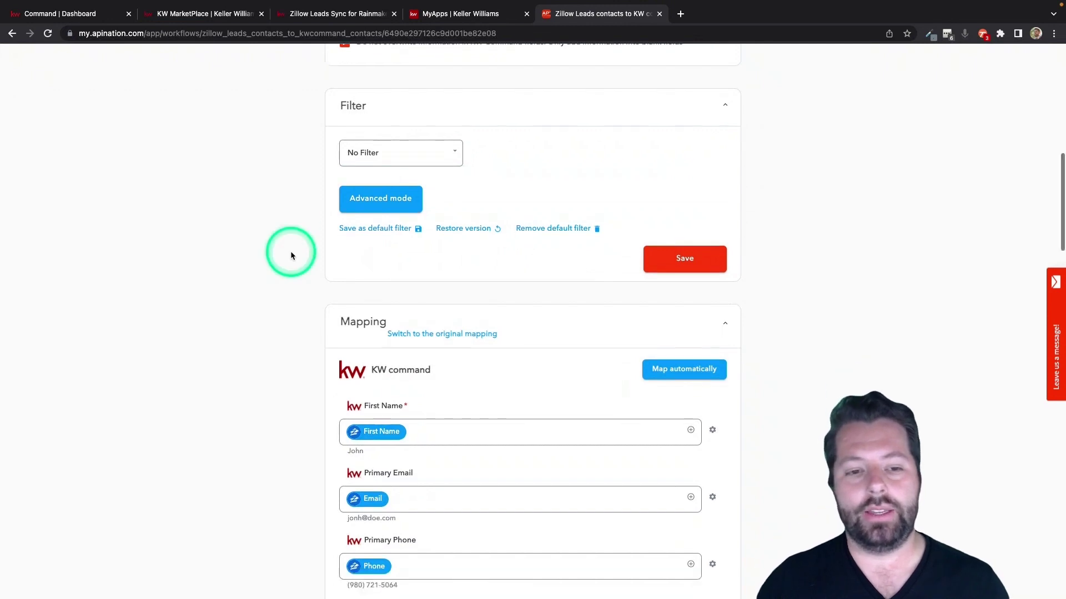
left_click(677, 237)
left_click(637, 167)
left_click(687, 222)
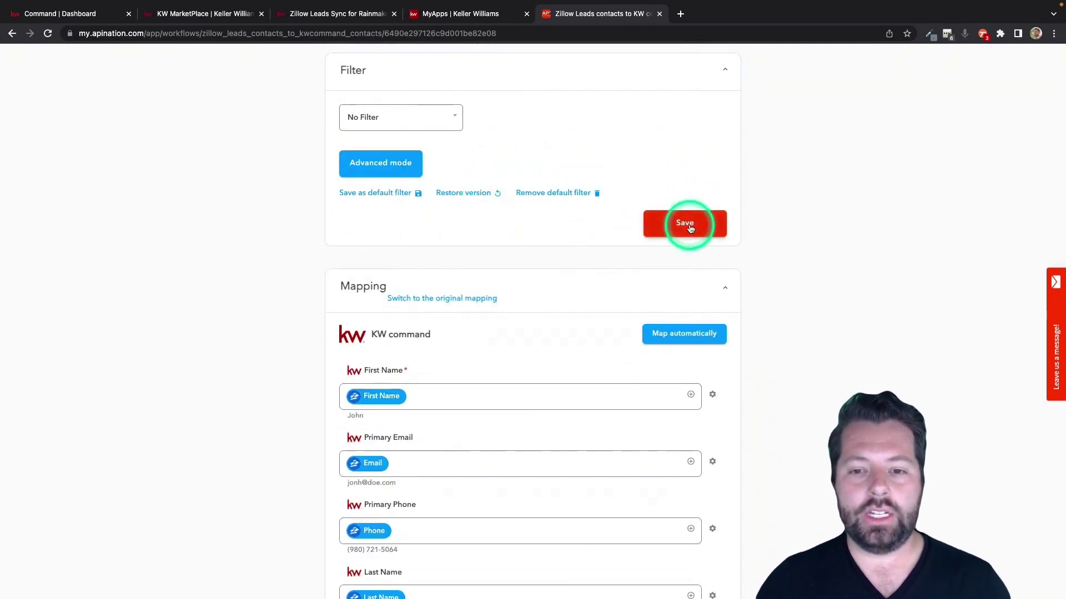
Review the KW command field mappings from First Name through the address fields down to Source and Tags.
left_click(538, 241)
scroll(538, 241, "down", 5)
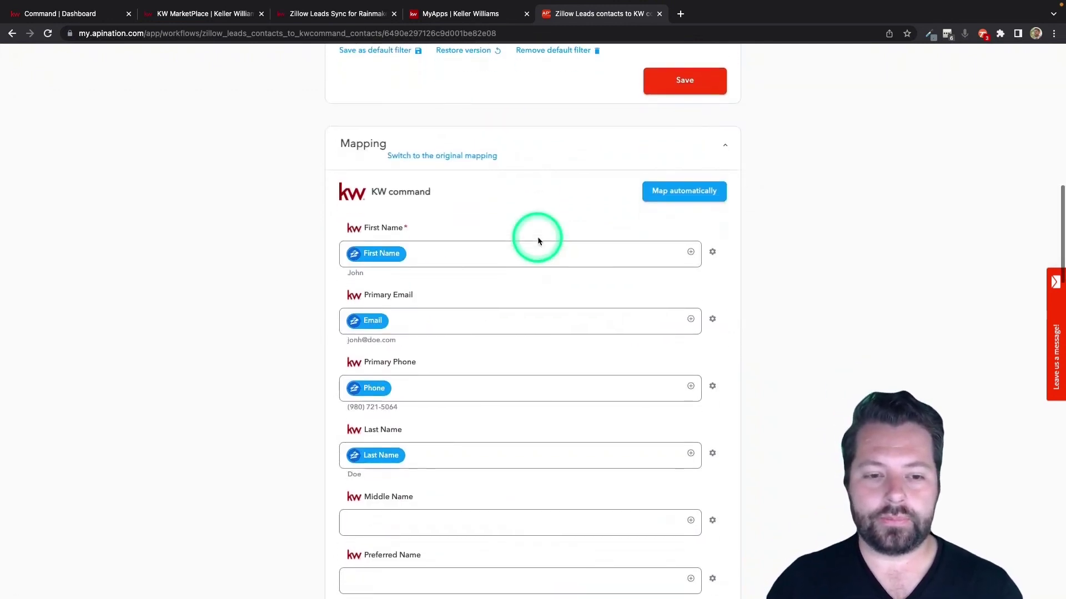
left_click(374, 169)
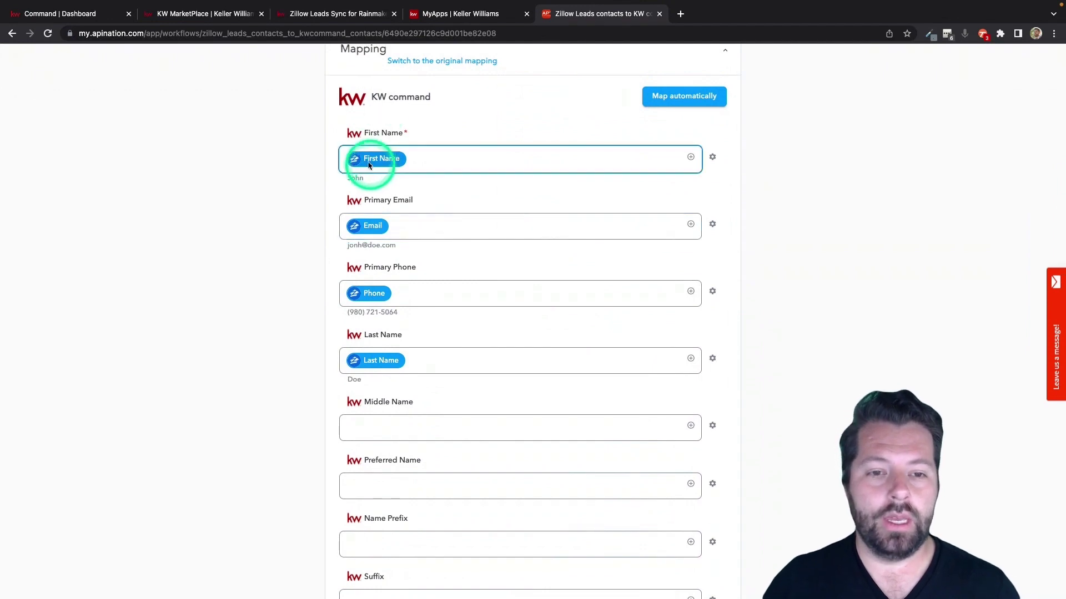
left_click(369, 191)
left_click(381, 328)
left_click(368, 225)
left_click(369, 304)
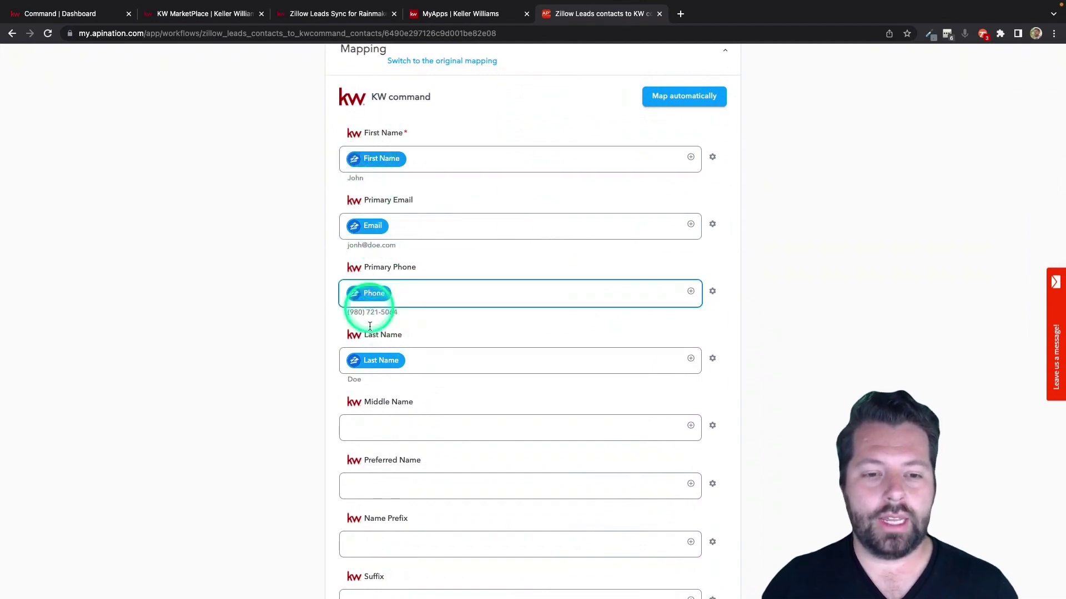
scroll(368, 343, "down", 9)
left_click(370, 344)
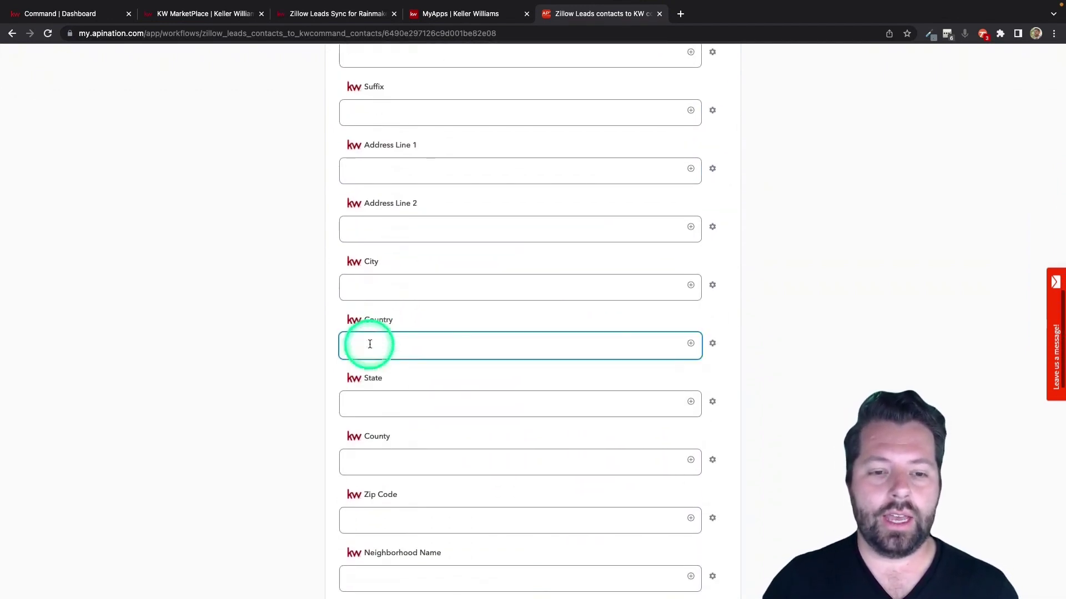
scroll(369, 343, "down", 7)
left_click(369, 340)
left_click(396, 399)
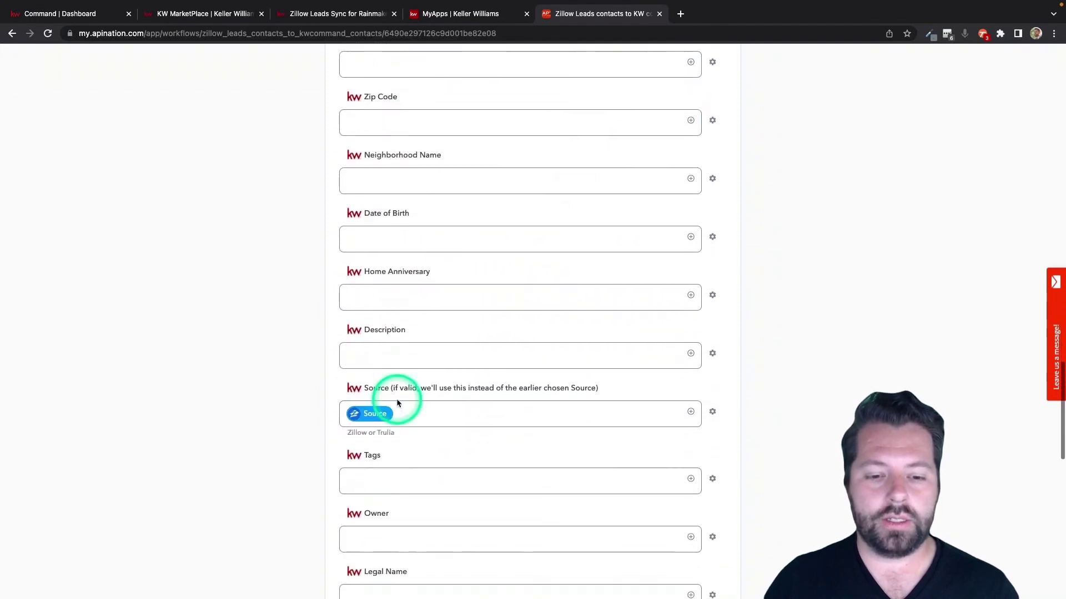
left_click(403, 439)
scroll(421, 388, "down", 1)
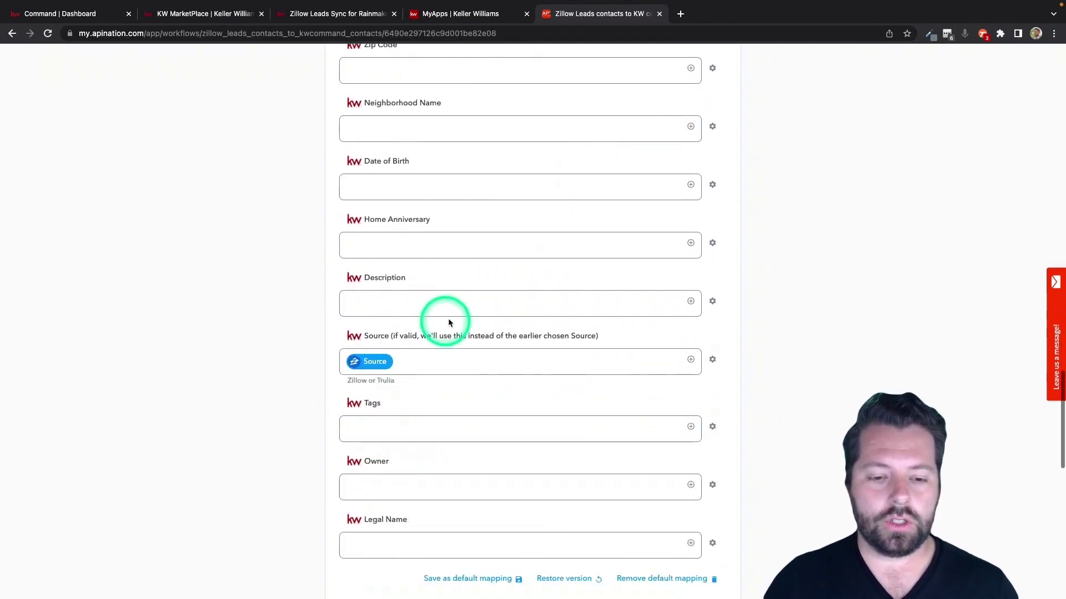
Try the fixed text Zillow as the Tags mapping and clear it again.
left_click(384, 426)
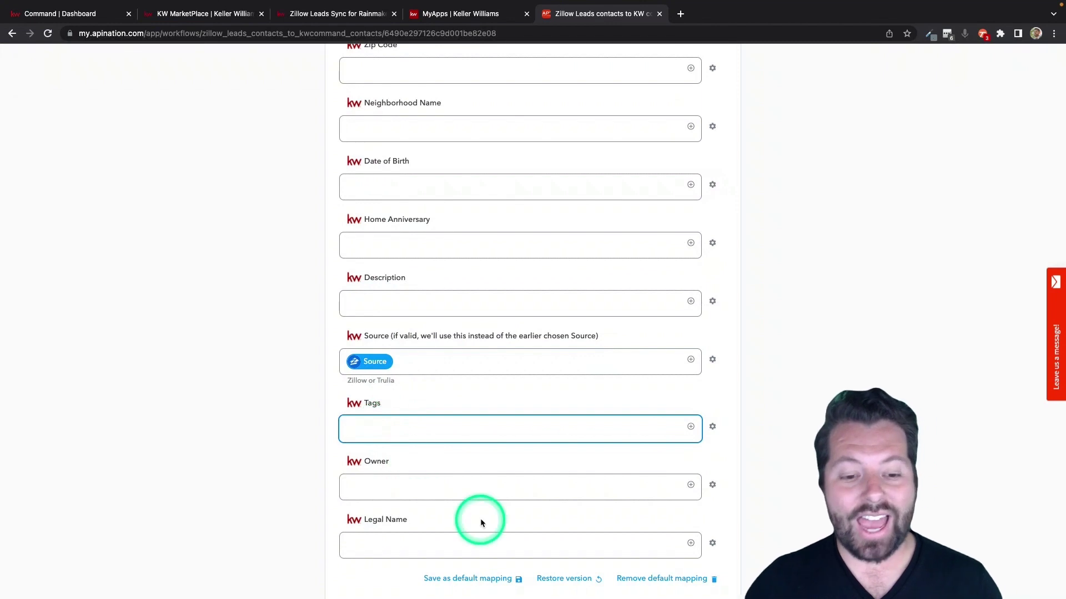
type("Zillow")
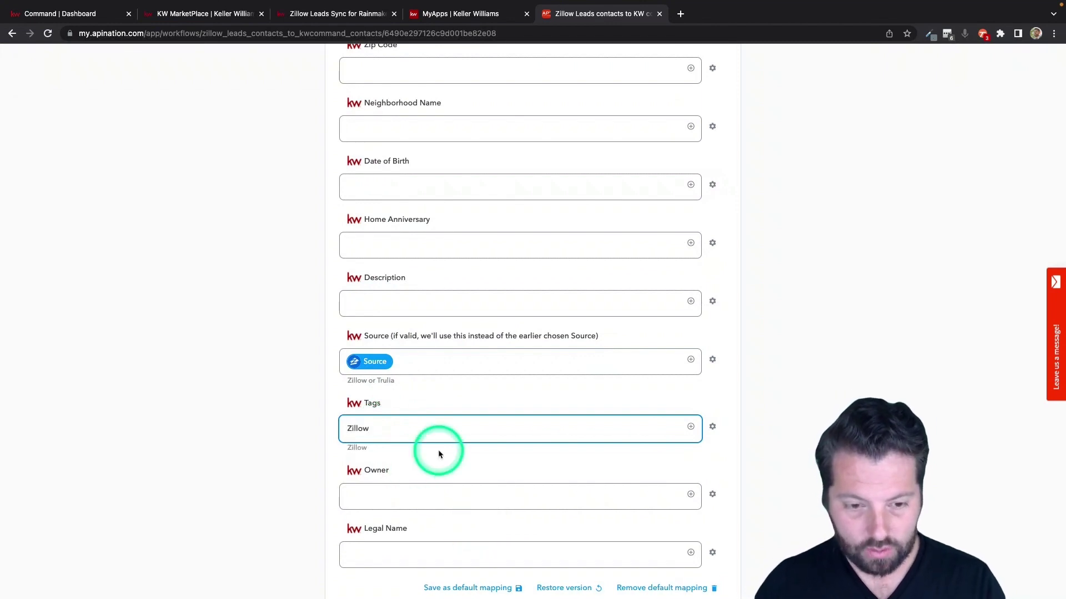
scroll(439, 454, "down", 2)
key("BackSpace")
key("BackSpace")
key("BackSpace")
key("BackSpace")
key("BackSpace")
key("BackSpace")
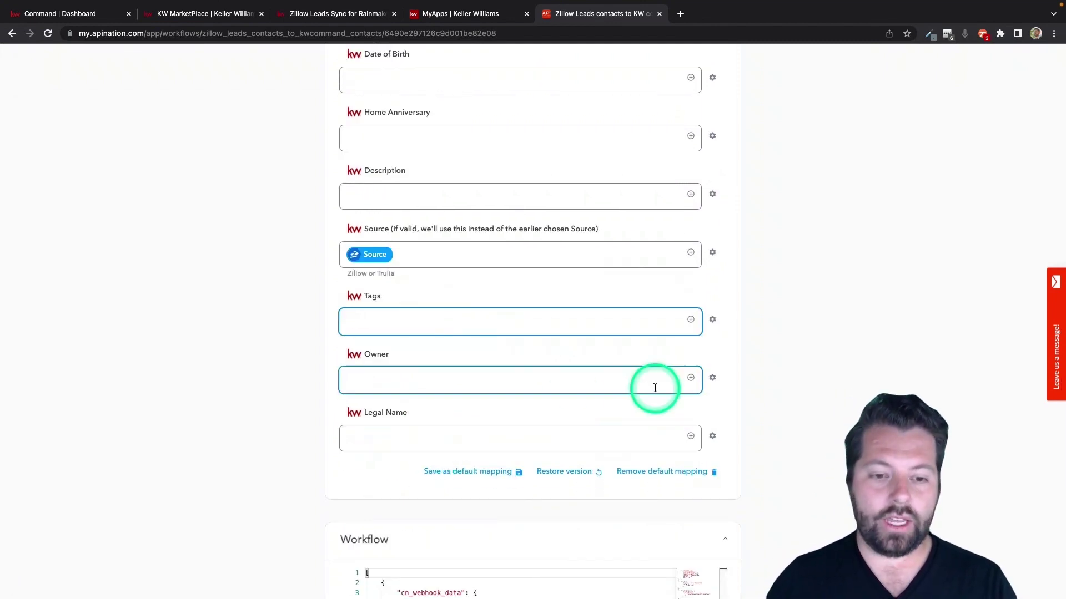
Look through the available Zillow lead fields for the Tags mapping, from Source down to the Search Criteria fields.
left_click(690, 319)
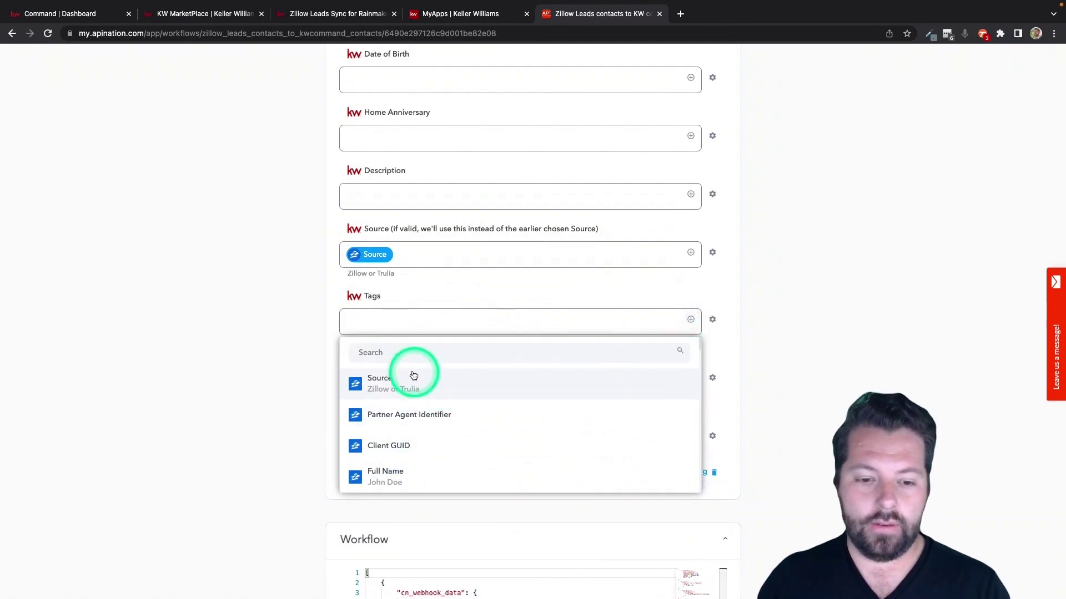
left_click(415, 361)
scroll(399, 454, "down", 5)
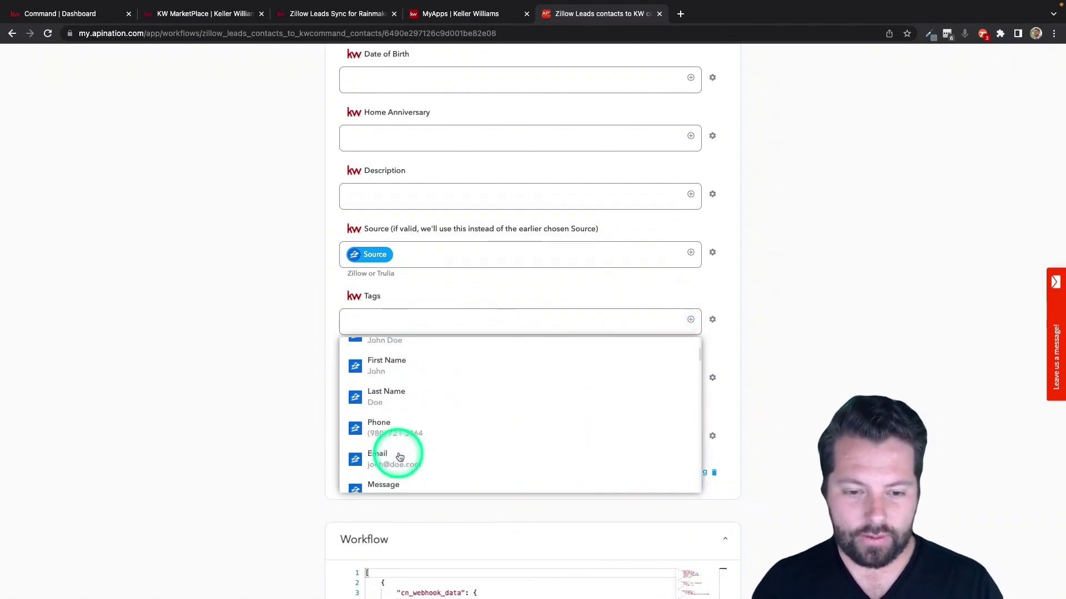
scroll(400, 457, "down", 3)
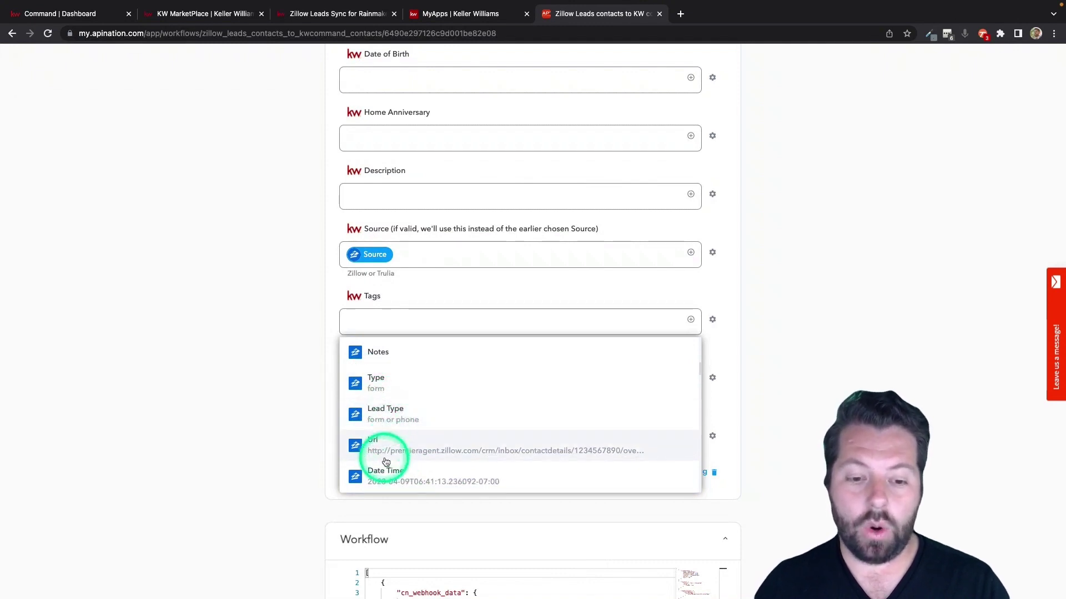
scroll(383, 455, "down", 3)
scroll(383, 458, "down", 5)
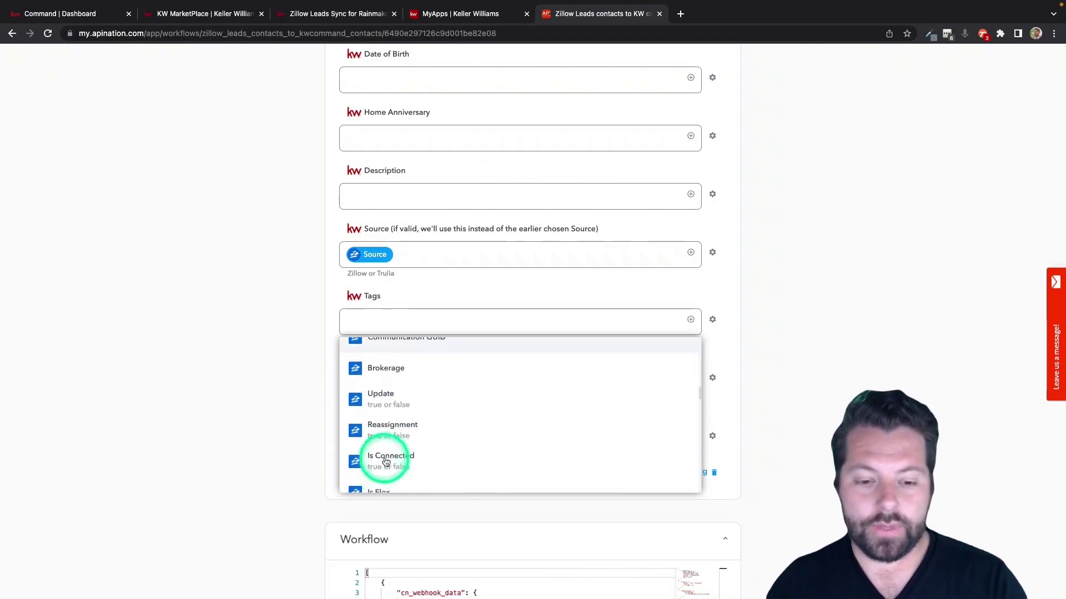
scroll(383, 396, "down", 10)
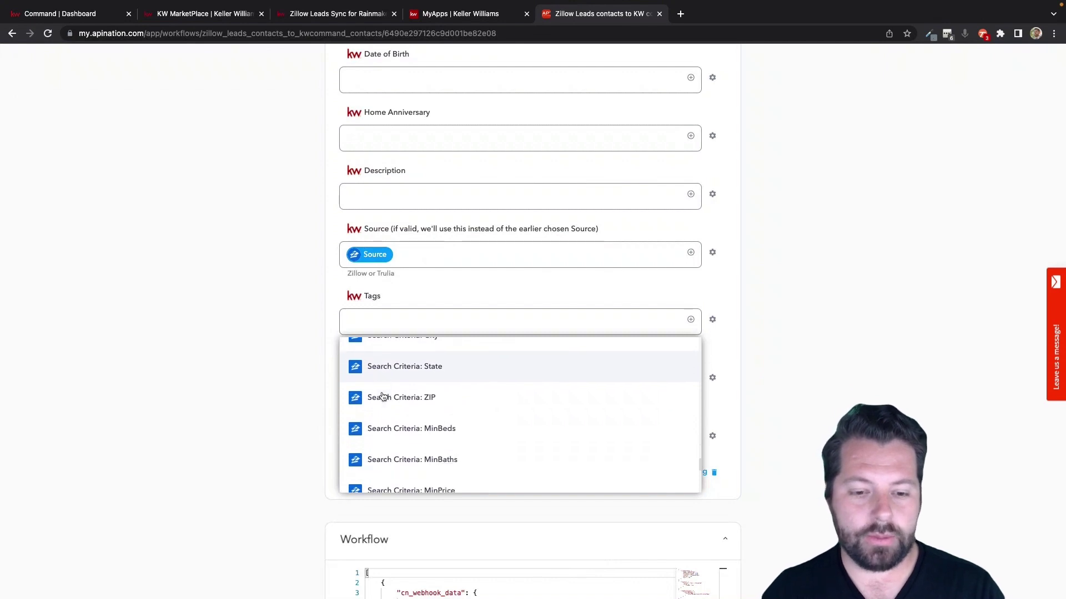
scroll(383, 397, "down", 5)
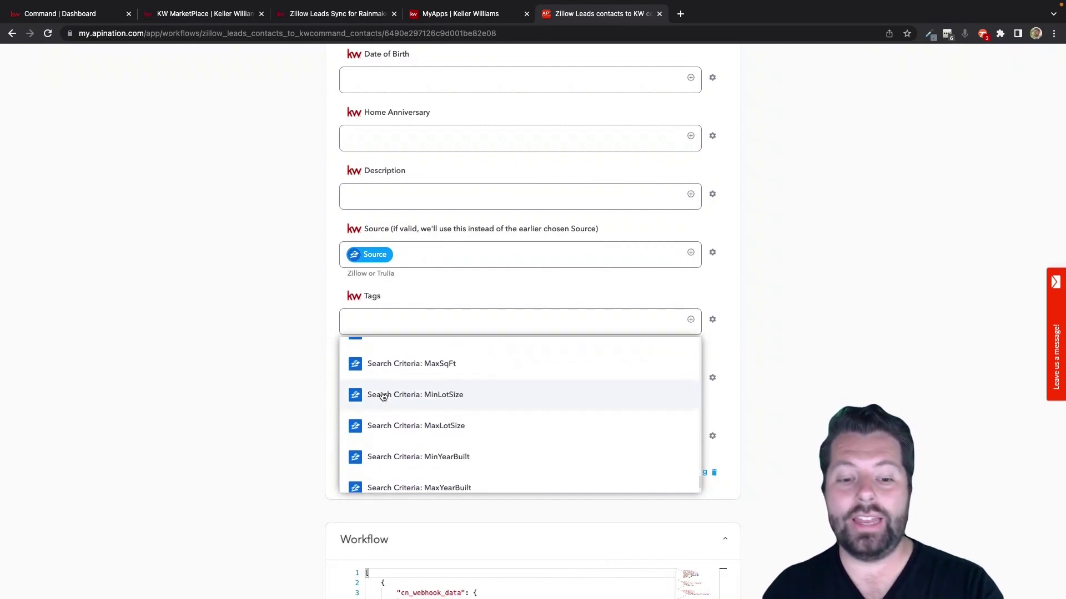
scroll(383, 396, "up", 8)
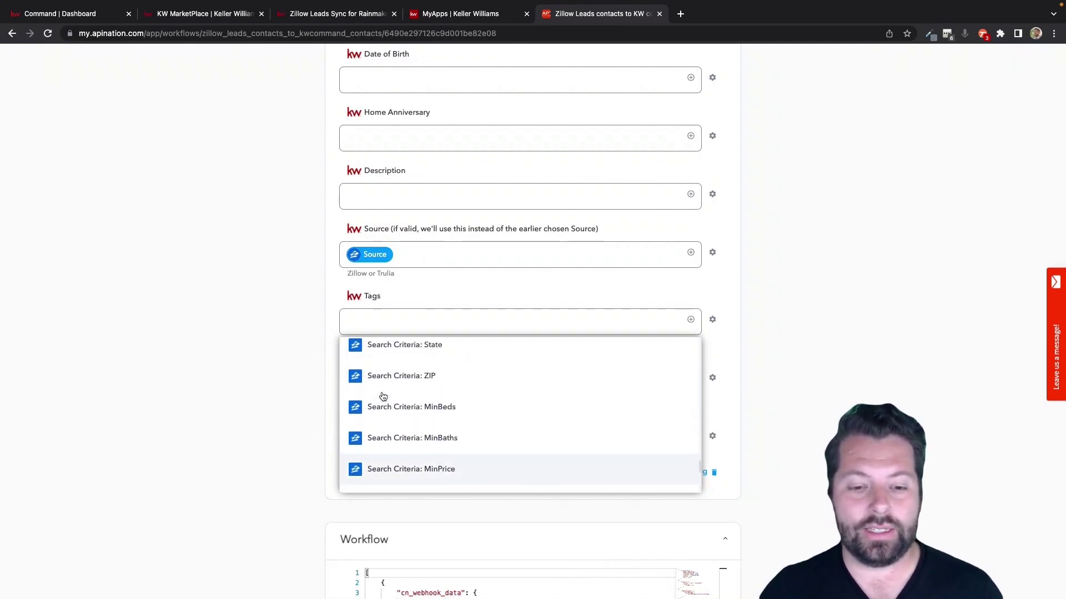
scroll(382, 396, "up", 3)
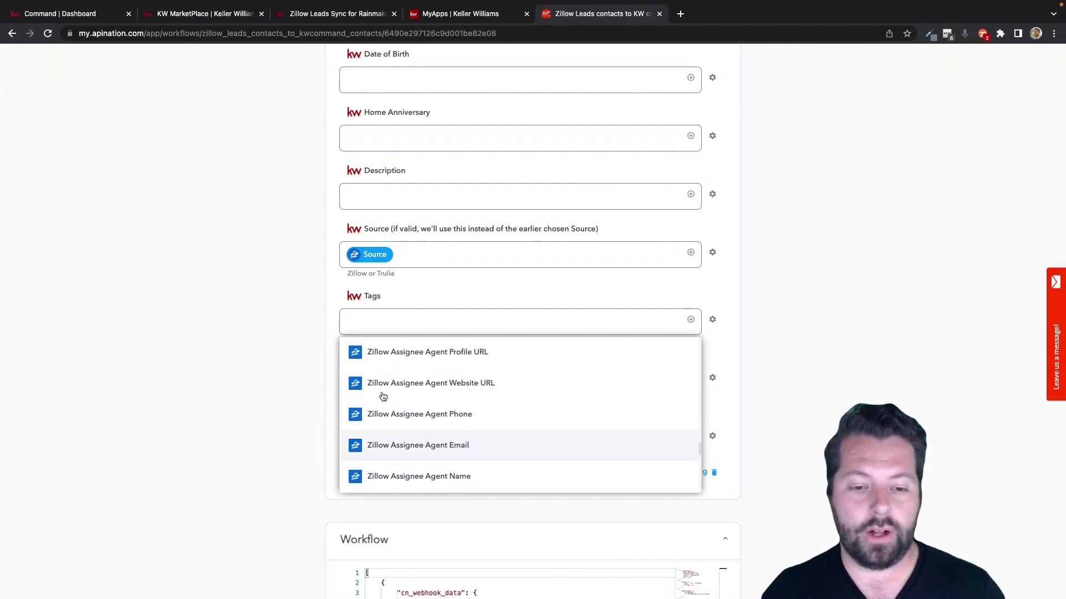
left_click(298, 376)
Set the Tags mapping to the fixed text ZillowLeads.
left_click(370, 314)
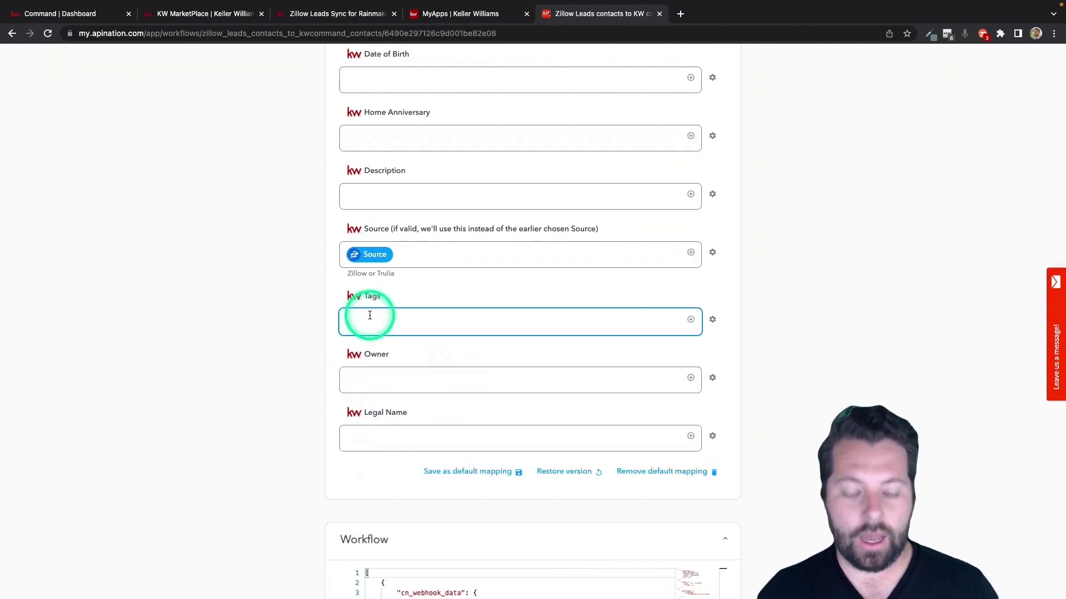
type("ZillowLeads")
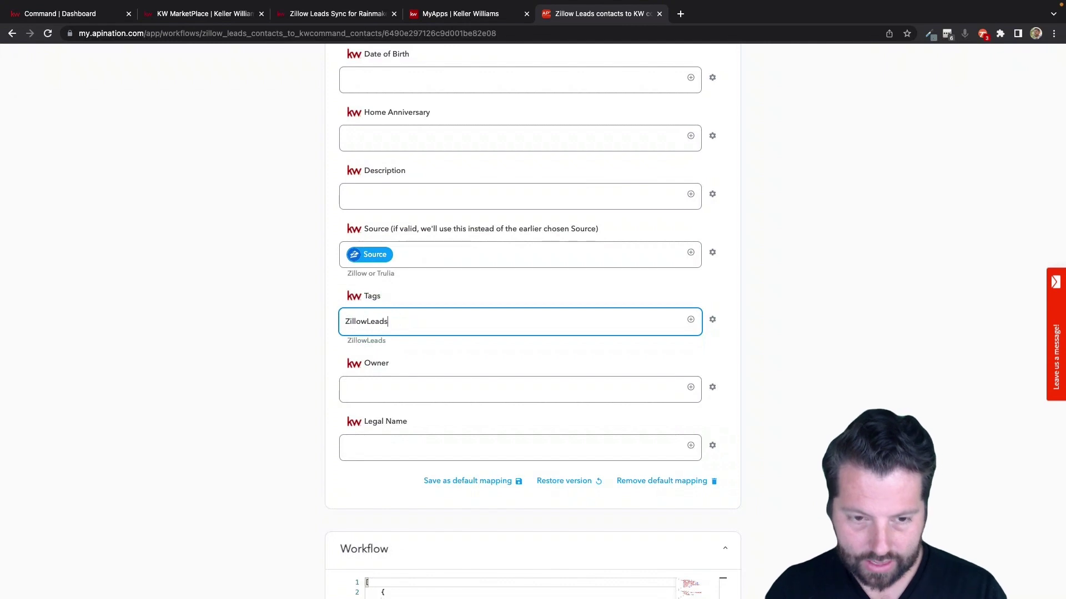
Map the Zillow Message field to Description and put the text label Message in front of it.
left_click(423, 186)
left_click(691, 197)
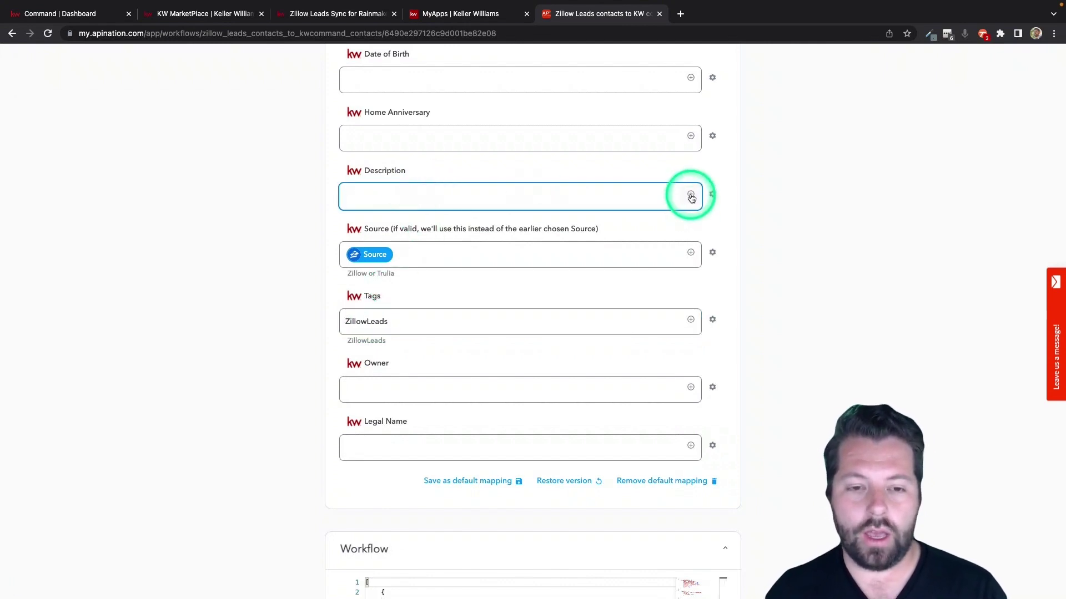
left_click(691, 195)
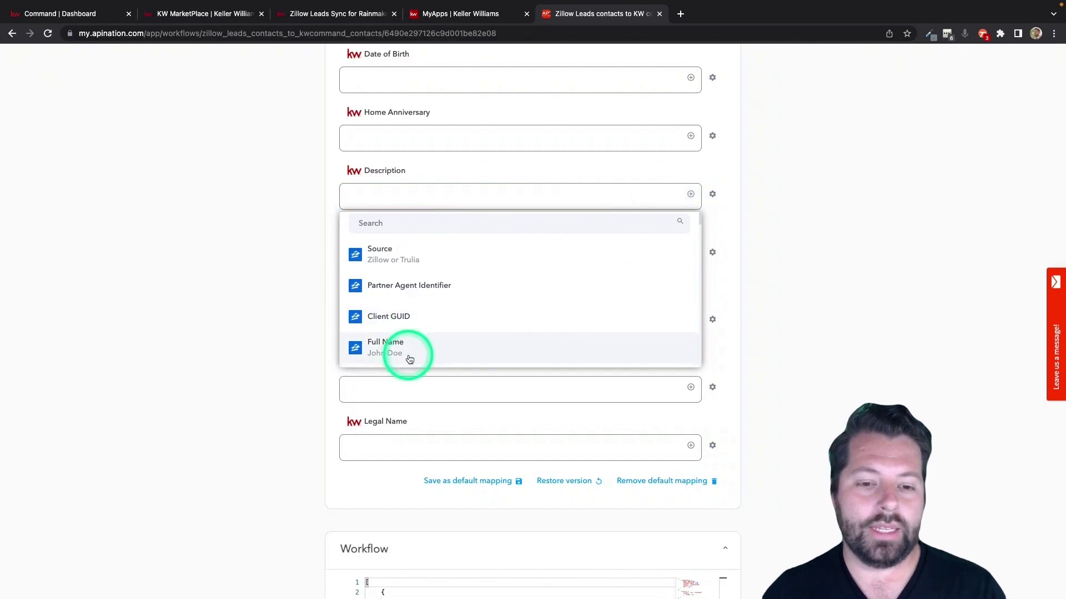
scroll(409, 358, "down", 5)
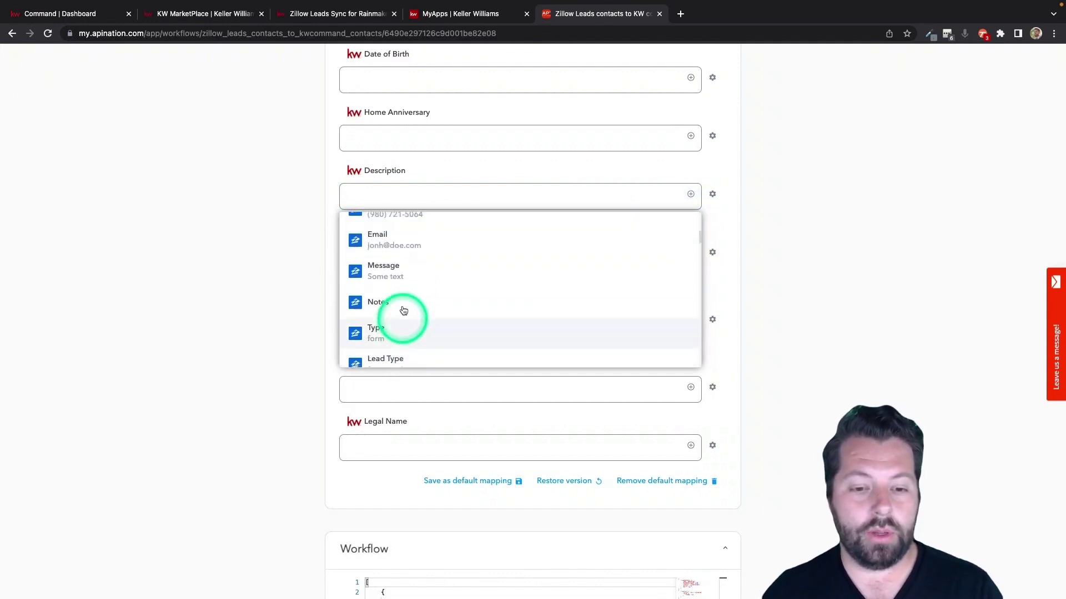
left_click(392, 270)
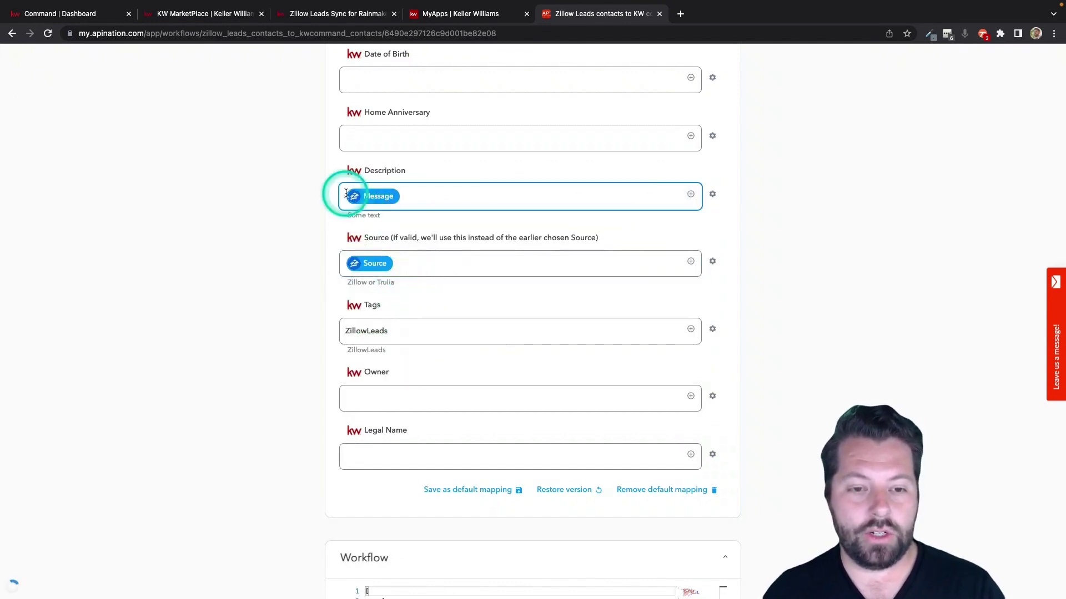
type("Mes")
scroll(346, 193, "up", 2)
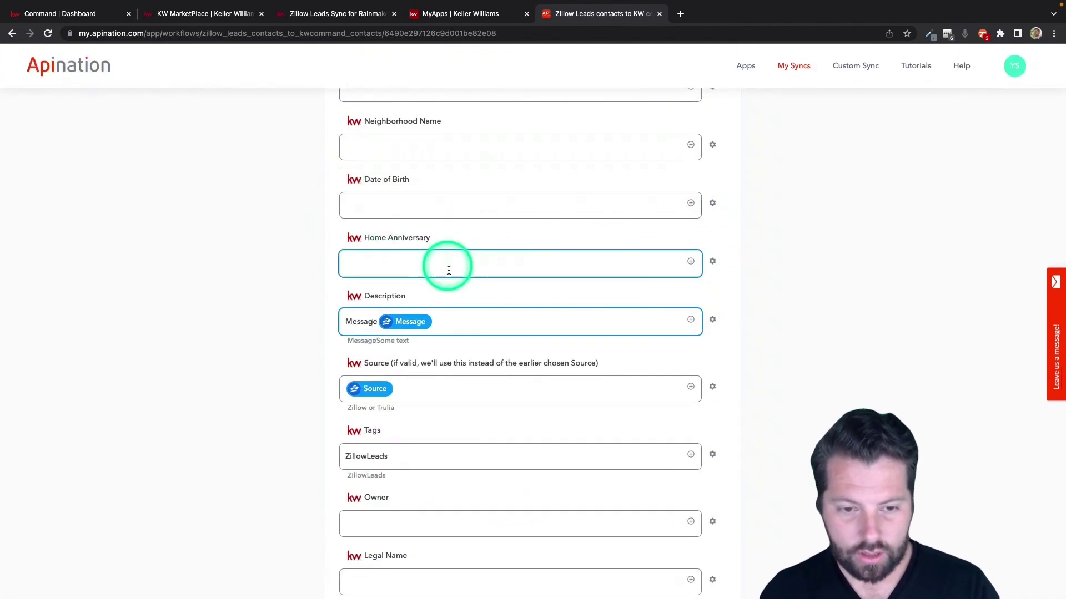
Add a second line to the Description mapping with the label Notes: followed by the Zillow Notes field.
left_click(447, 313)
key("Return")
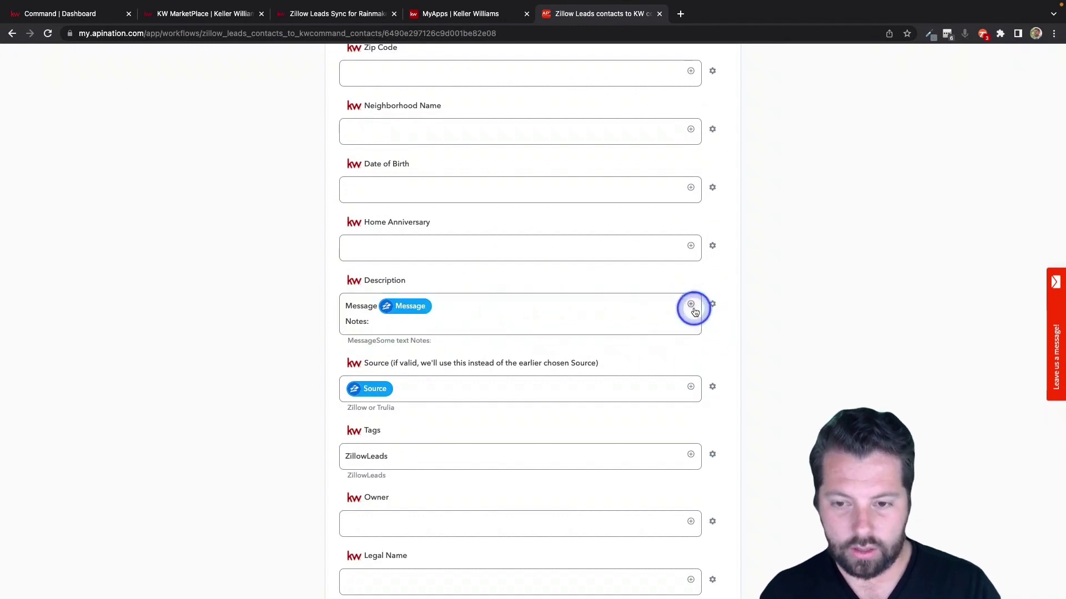
left_click(690, 304)
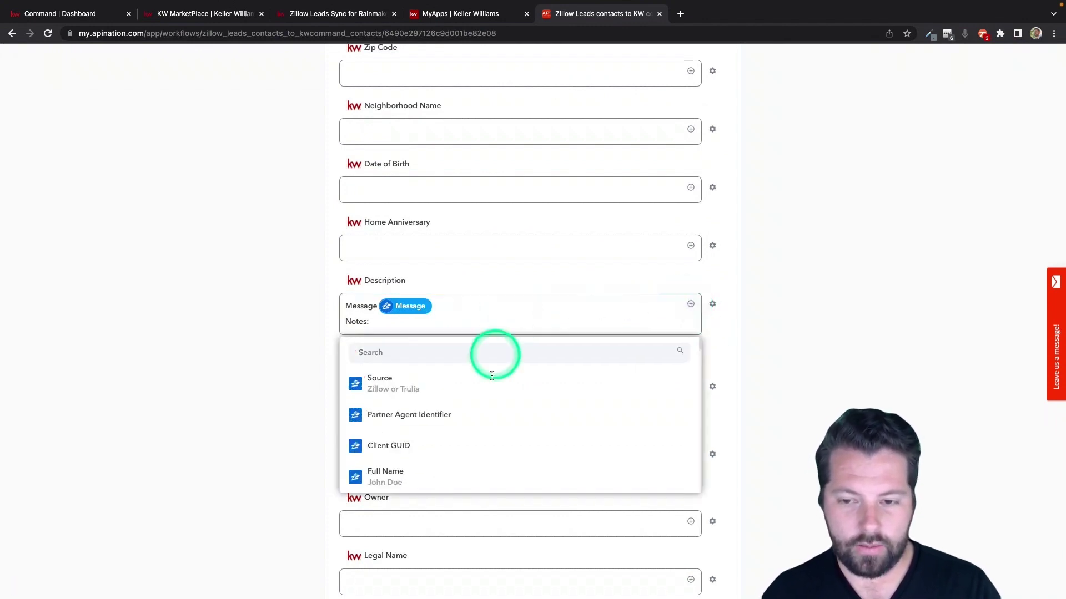
scroll(484, 442, "down", 5)
scroll(483, 441, "down", 2)
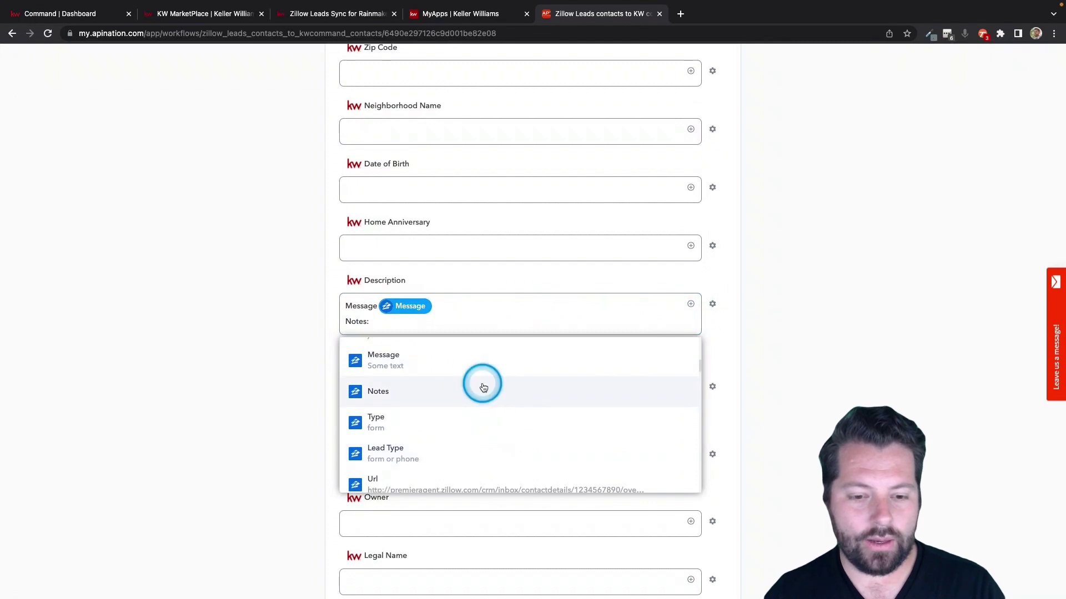
left_click(482, 384)
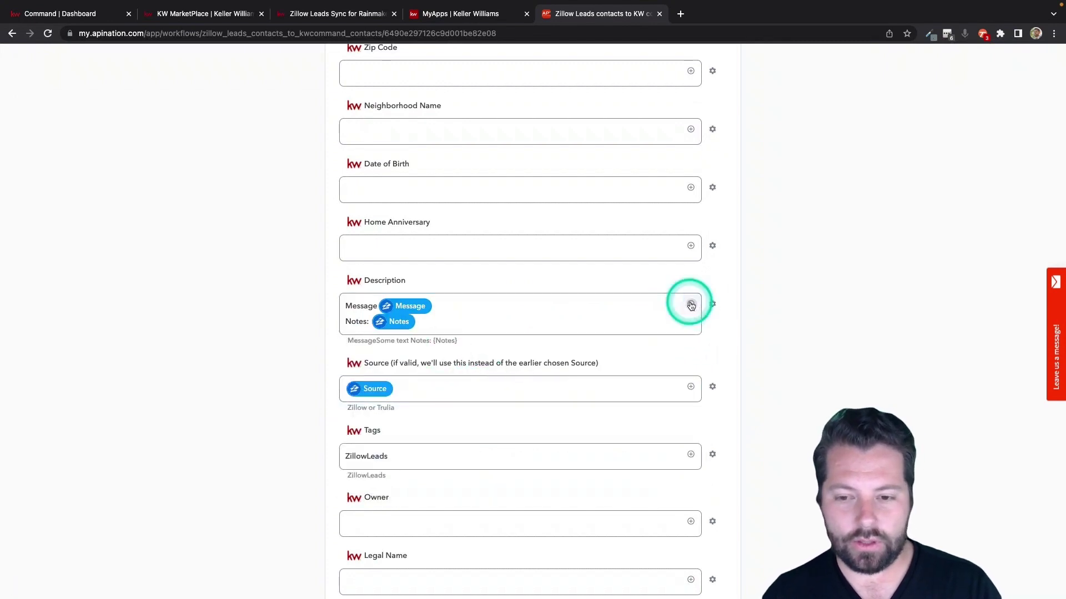
Add the Property Info: ListingPrice field to the Description mapping on a new line labelled Price:.
left_click(690, 304)
type("pri")
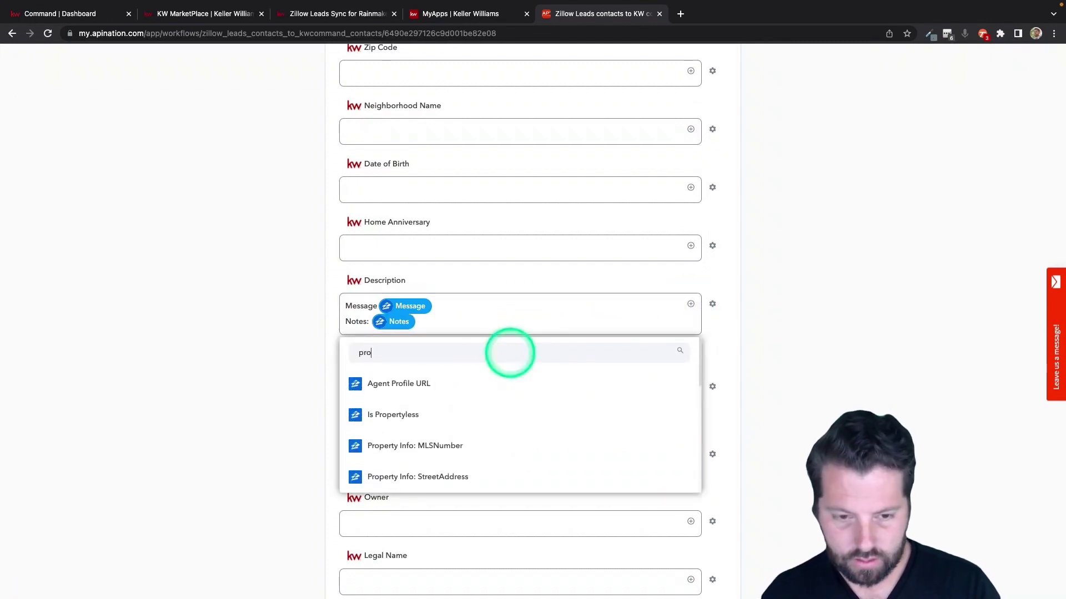
type("c")
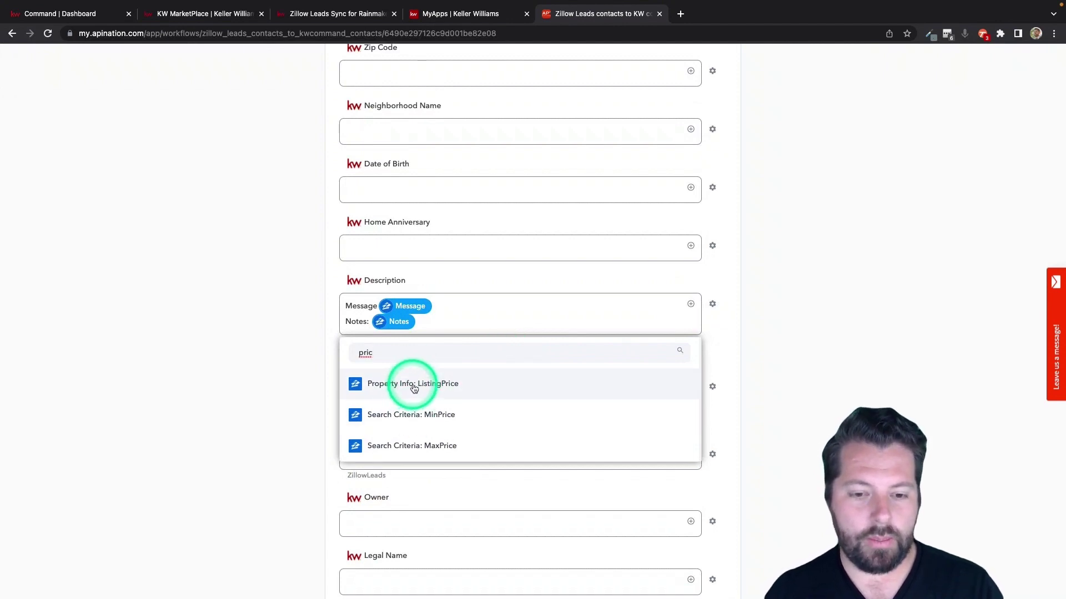
left_click(413, 388)
left_click(415, 320)
scroll(416, 372, "up", 5)
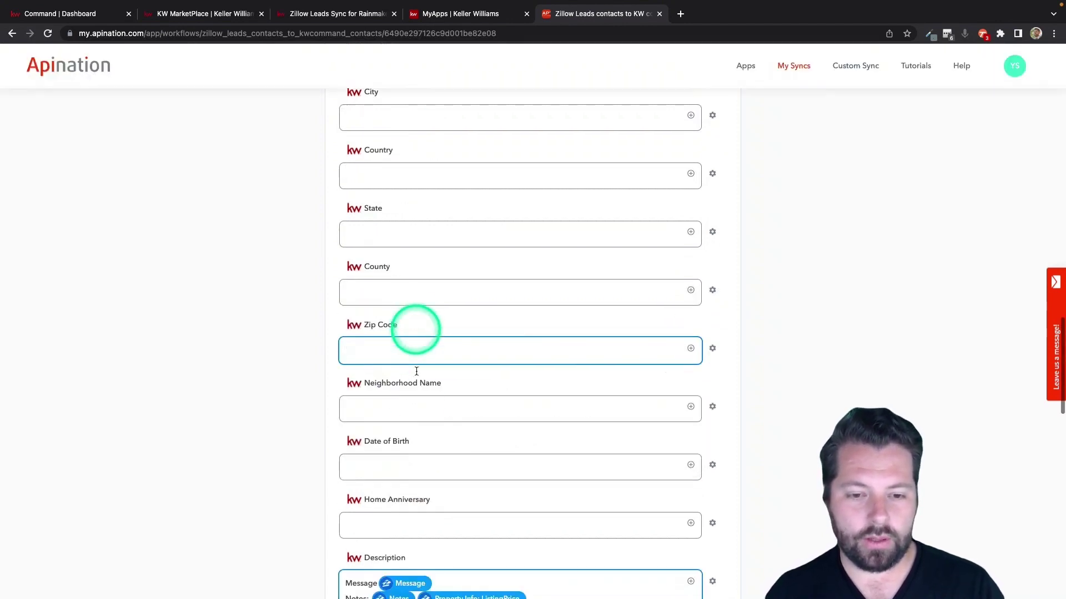
scroll(416, 388, "down", 5)
left_click(409, 408)
key("Return")
type("Price")
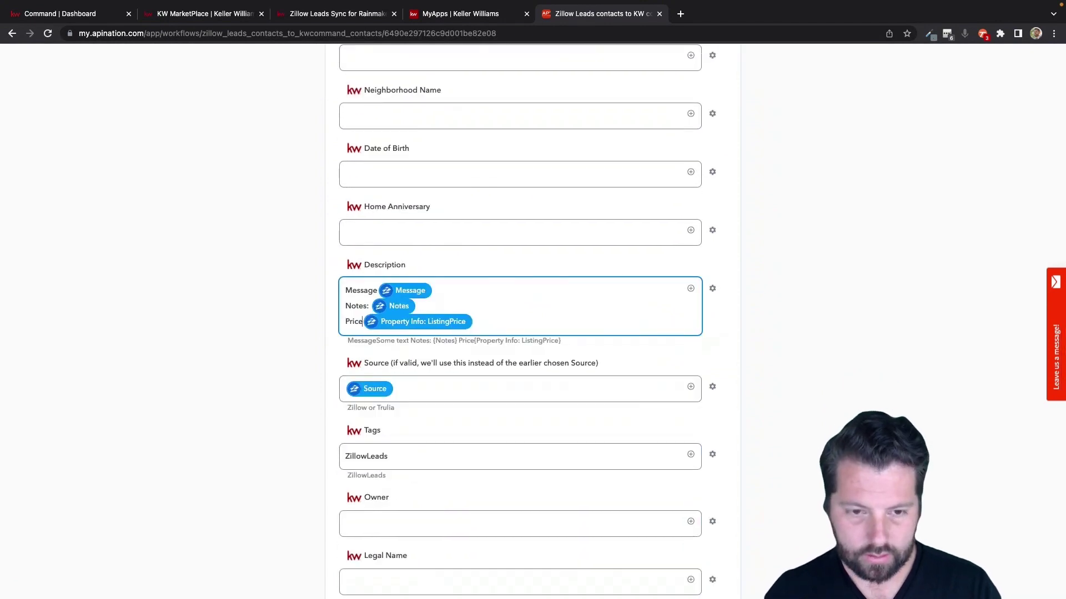
left_click(690, 288)
scroll(397, 437, "down", 1)
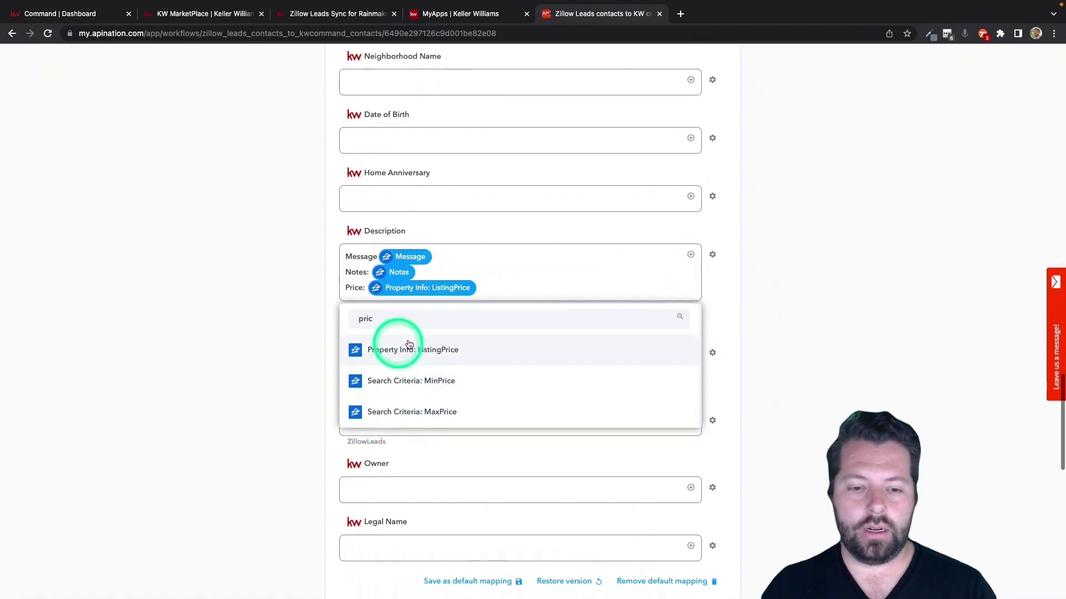
double_click(654, 316)
key("BackSpace")
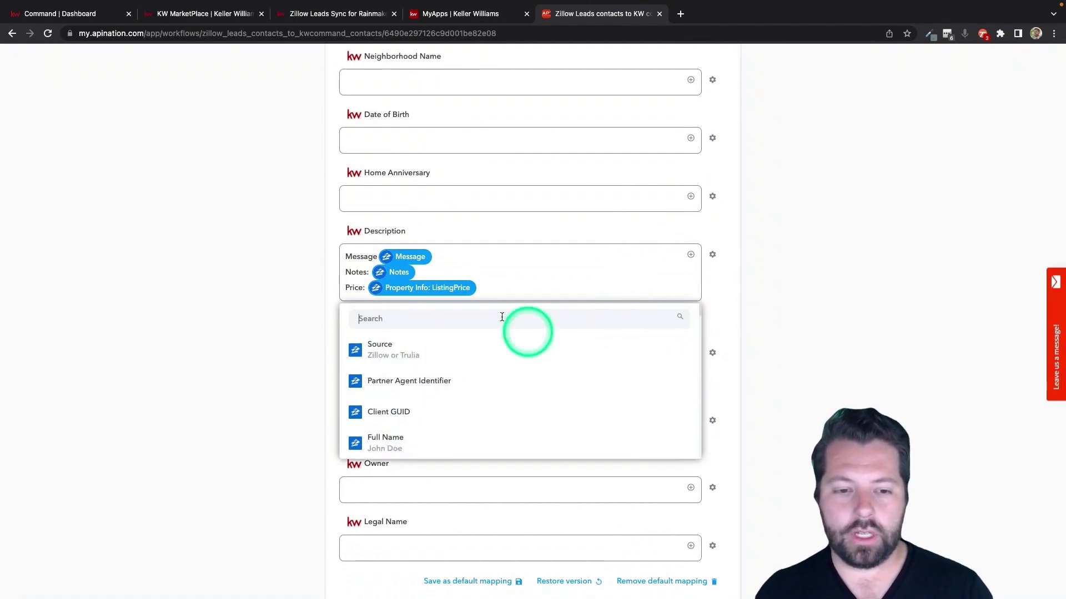
left_click(271, 425)
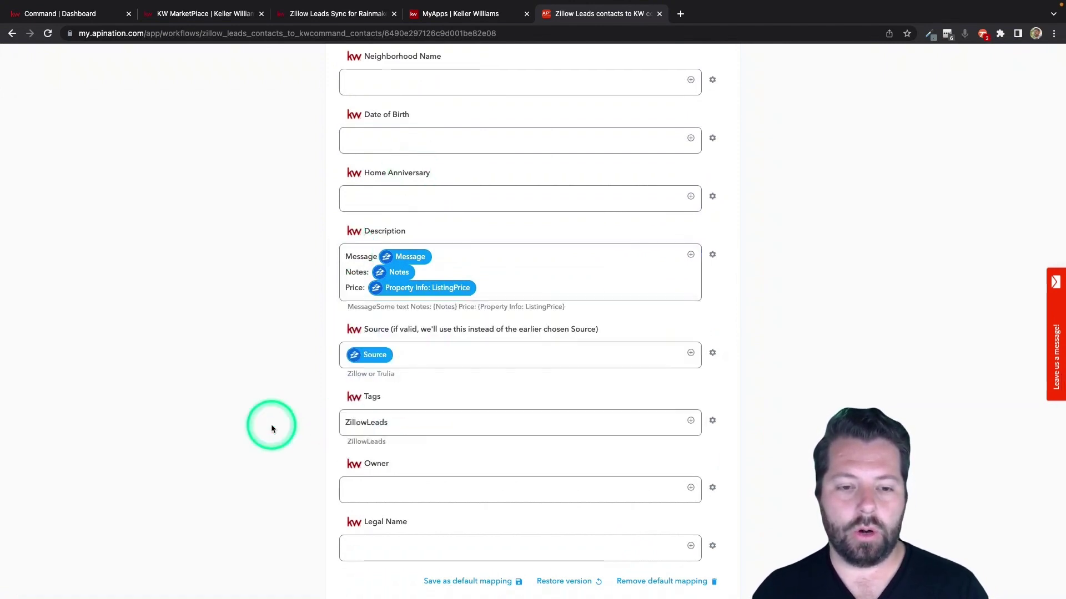
Activate the Zillow Leads contacts to KW command contacts sync.
scroll(307, 416, "up", 15)
left_click(536, 218)
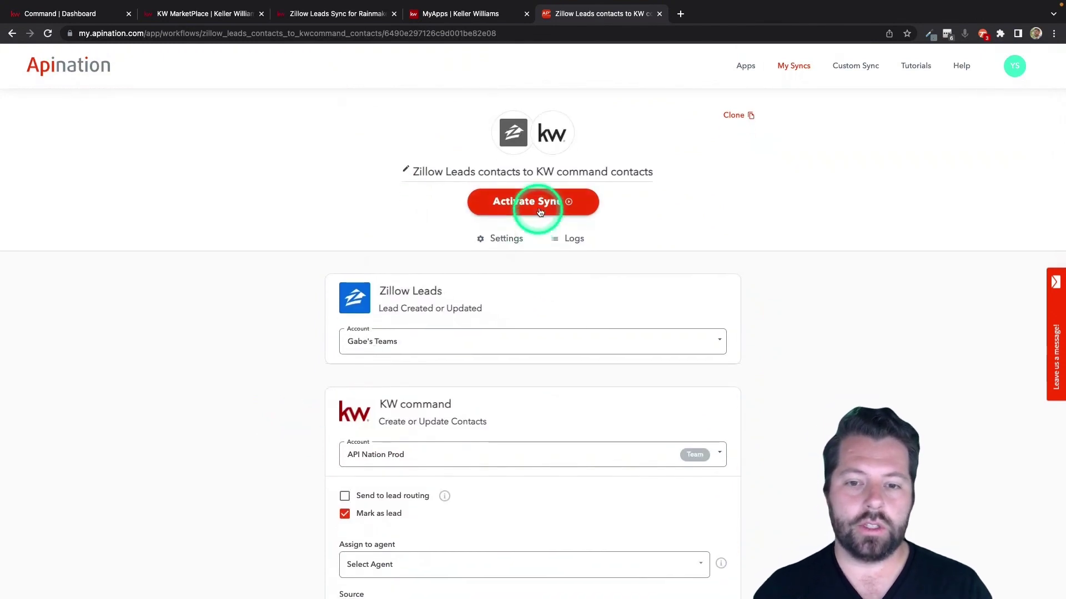